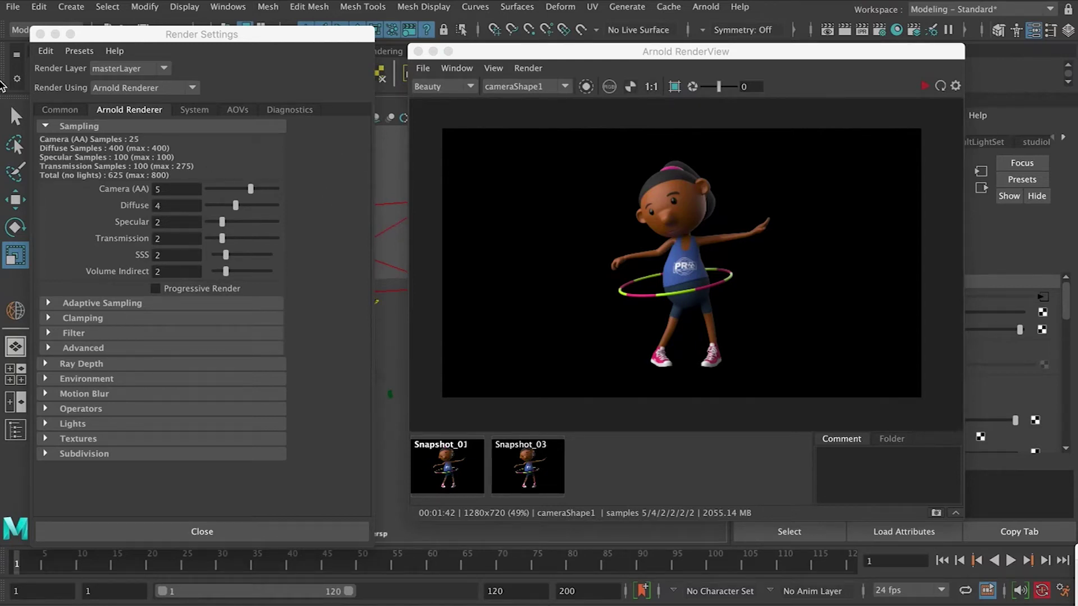
Close the Render Settings and Arnold RenderView windows to get back to the perspective viewport
{"action": "left_click", "coordinate": [40, 34]}
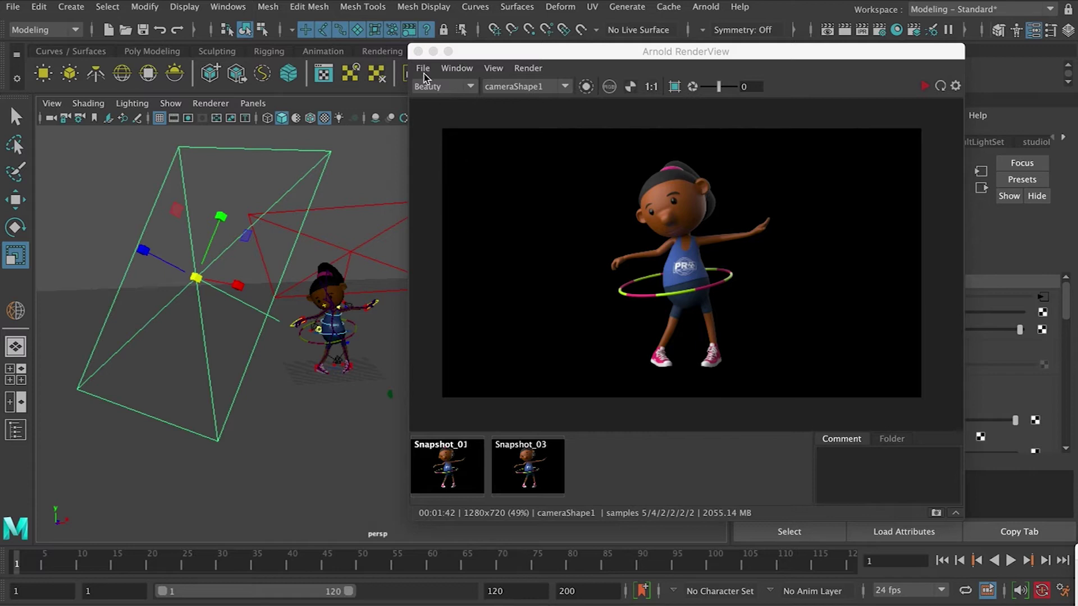
{"action": "scroll", "coordinate": [635, 284], "scroll_direction": "up", "scroll_amount": 5}
{"action": "scroll", "coordinate": [635, 284], "scroll_direction": "down", "scroll_amount": 5}
{"action": "left_click", "coordinate": [418, 52]}
{"action": "scroll", "coordinate": [458, 302], "scroll_direction": "up", "scroll_amount": 8}
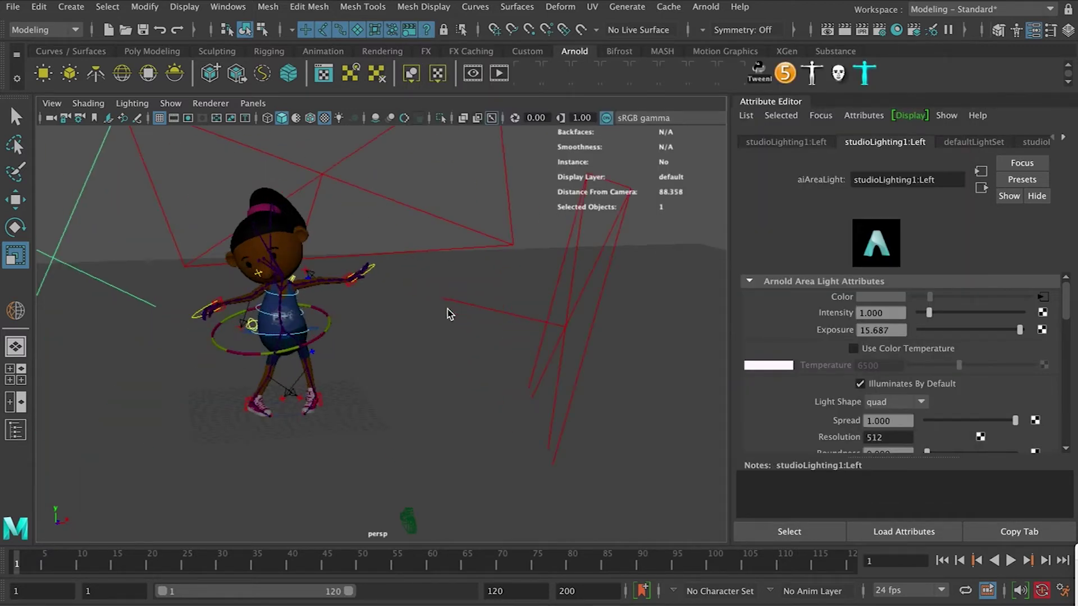
Create a polygon cylinder at the character's feet and scale it into a wide, flat disc
{"action": "middle_click_drag", "start_coordinate": [368, 330], "coordinate": [498, 294], "text": "alt"}
{"action": "left_click_drag", "start_coordinate": [498, 294], "coordinate": [485, 291], "text": "alt"}
{"action": "scroll", "coordinate": [485, 292], "scroll_direction": "up", "scroll_amount": 5}
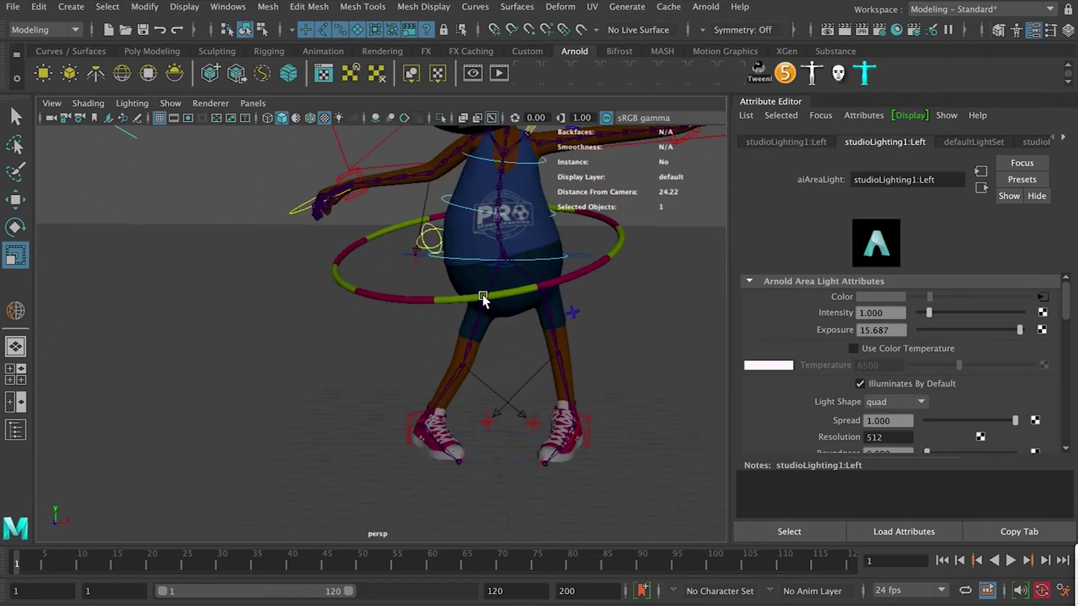
{"action": "scroll", "coordinate": [513, 315], "scroll_direction": "down", "scroll_amount": 5}
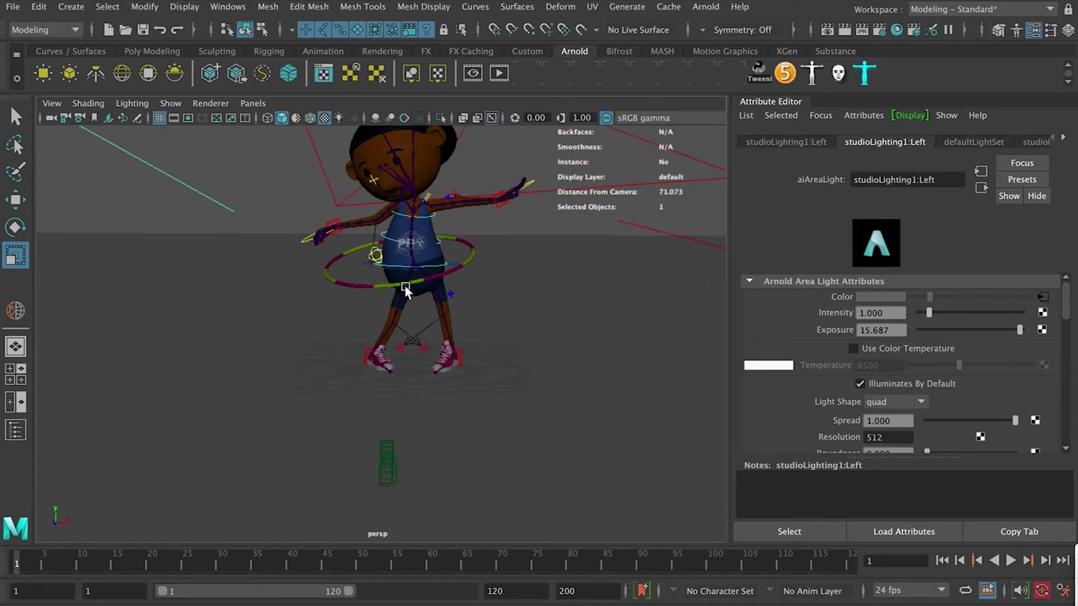
{"action": "left_click", "coordinate": [71, 7]}
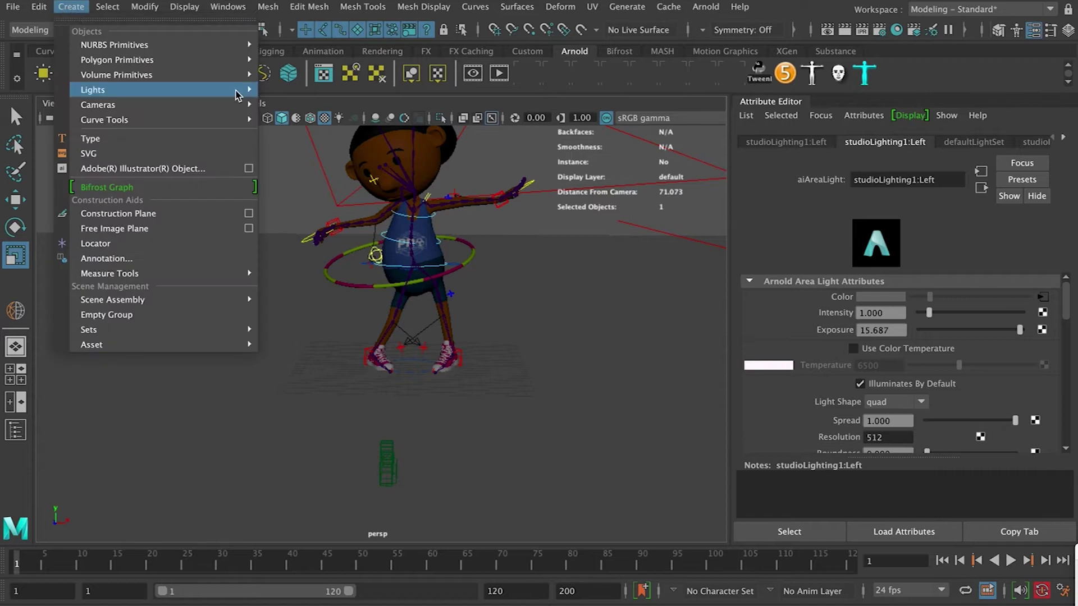
{"action": "mouse_move", "coordinate": [228, 78]}
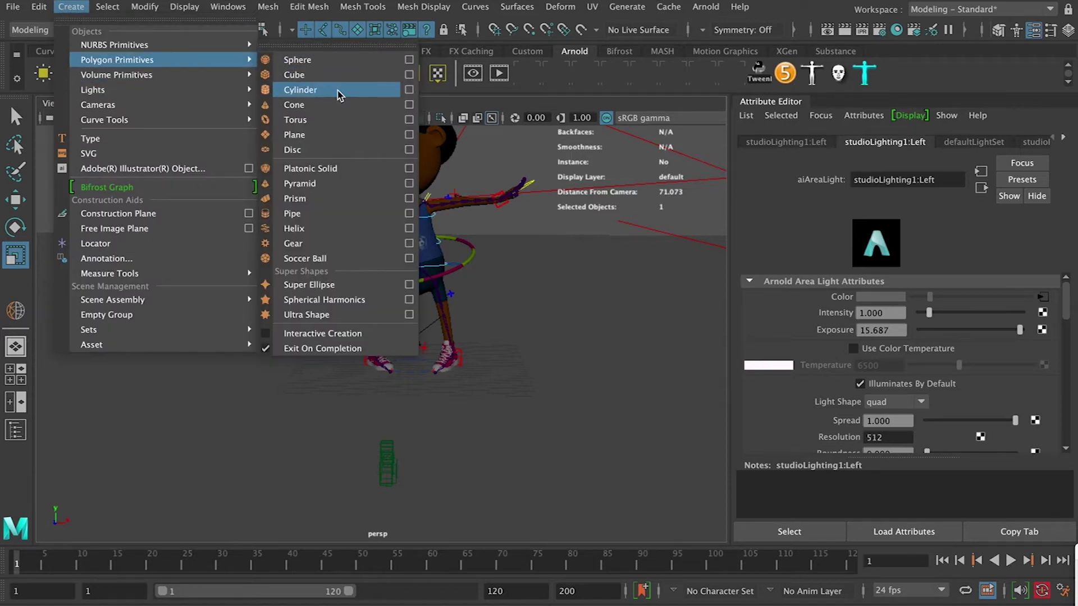
{"action": "left_click", "coordinate": [339, 94]}
{"action": "scroll", "coordinate": [427, 381], "scroll_direction": "up", "scroll_amount": 3}
{"action": "left_click_drag", "start_coordinate": [433, 398], "coordinate": [621, 416]}
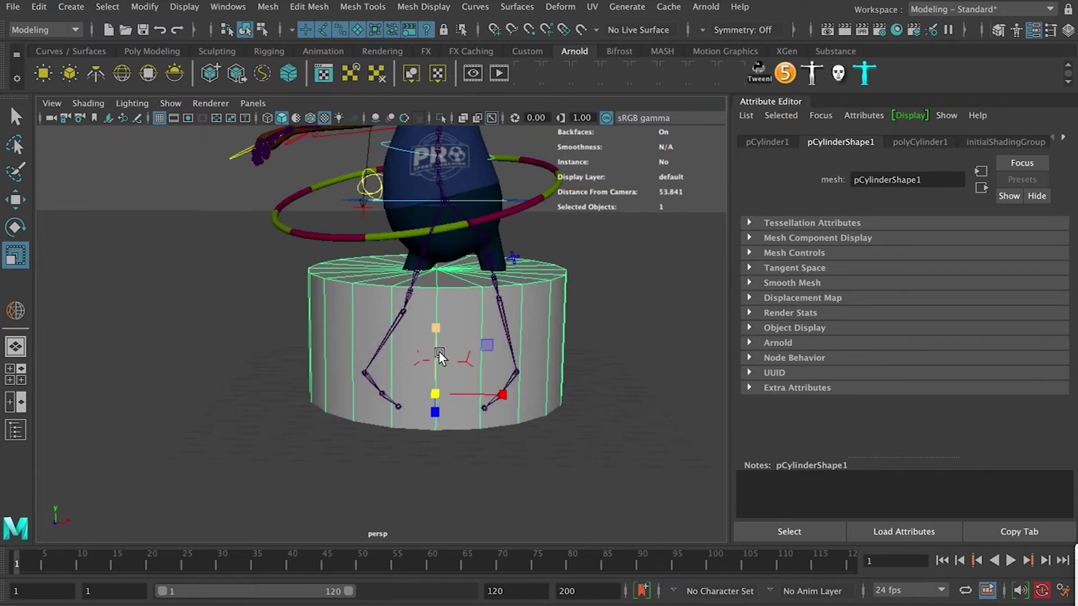
{"action": "left_click_drag", "start_coordinate": [433, 324], "coordinate": [424, 295]}
Raise the disc to ground level and slide it along X, clear of the character's feet
{"action": "key", "text": "w"}
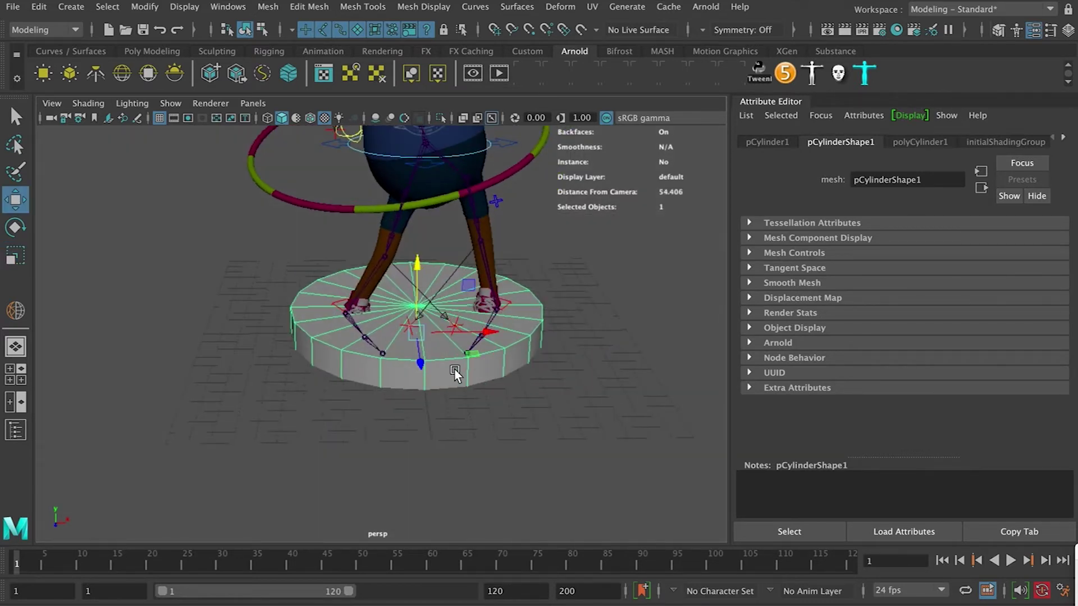
{"action": "left_click_drag", "start_coordinate": [459, 376], "coordinate": [490, 362], "text": "alt"}
{"action": "middle_click_drag", "start_coordinate": [442, 230], "coordinate": [449, 426], "text": "alt"}
{"action": "scroll", "coordinate": [451, 423], "scroll_direction": "down", "scroll_amount": 5}
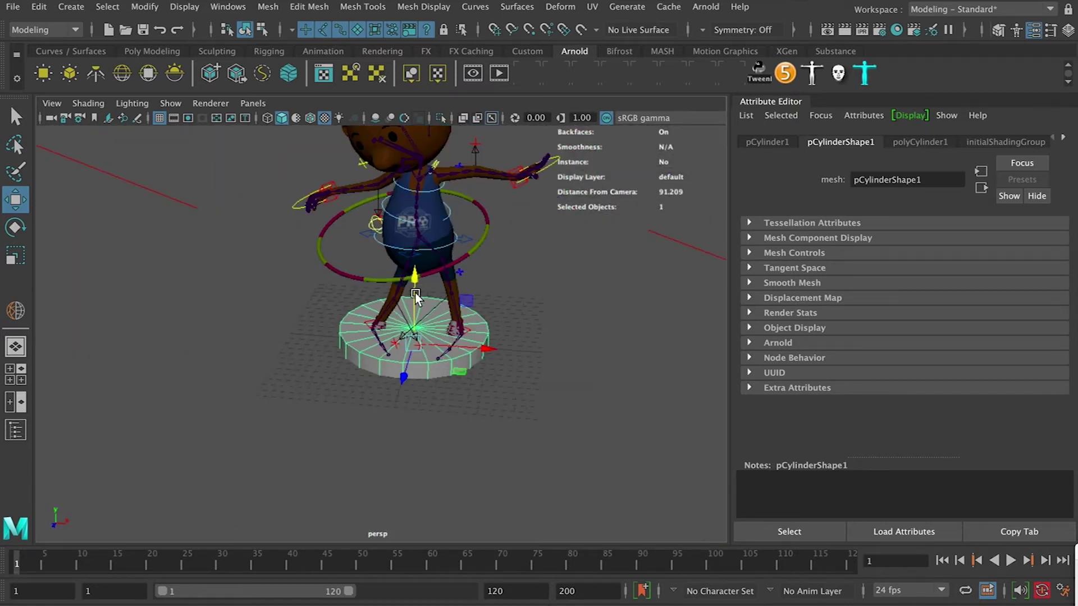
{"action": "left_click_drag", "start_coordinate": [414, 291], "coordinate": [414, 268]}
{"action": "left_click_drag", "start_coordinate": [473, 325], "coordinate": [372, 318]}
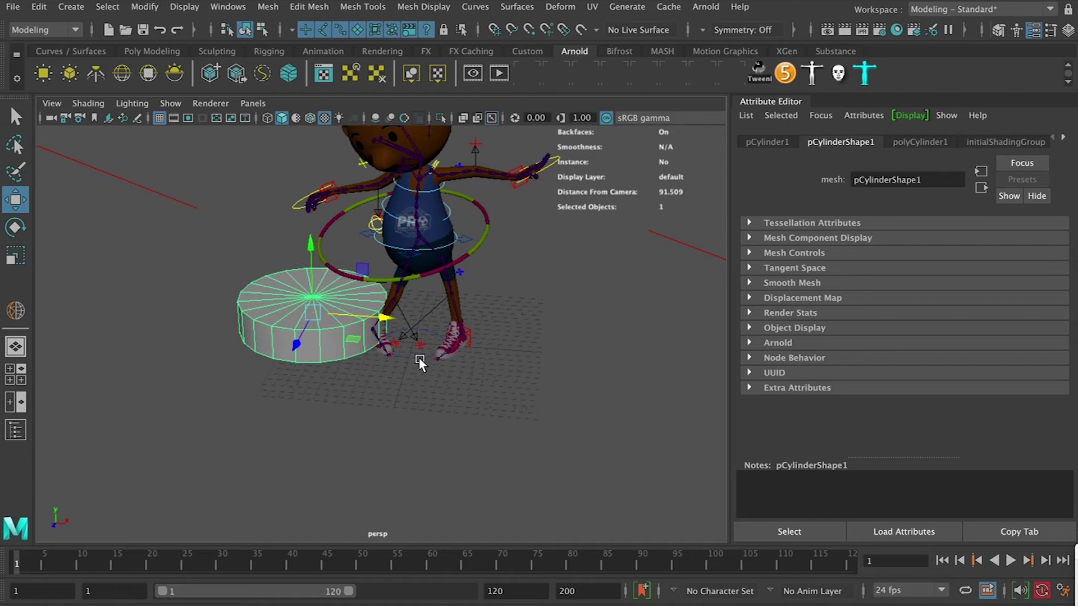
Raise the whole character above the ground using the Main control curve around its feet
{"action": "left_click", "coordinate": [417, 357]}
{"action": "left_click", "coordinate": [419, 351]}
{"action": "scroll", "coordinate": [418, 362], "scroll_direction": "up", "scroll_amount": 10}
{"action": "left_click_drag", "start_coordinate": [430, 315], "coordinate": [431, 345]}
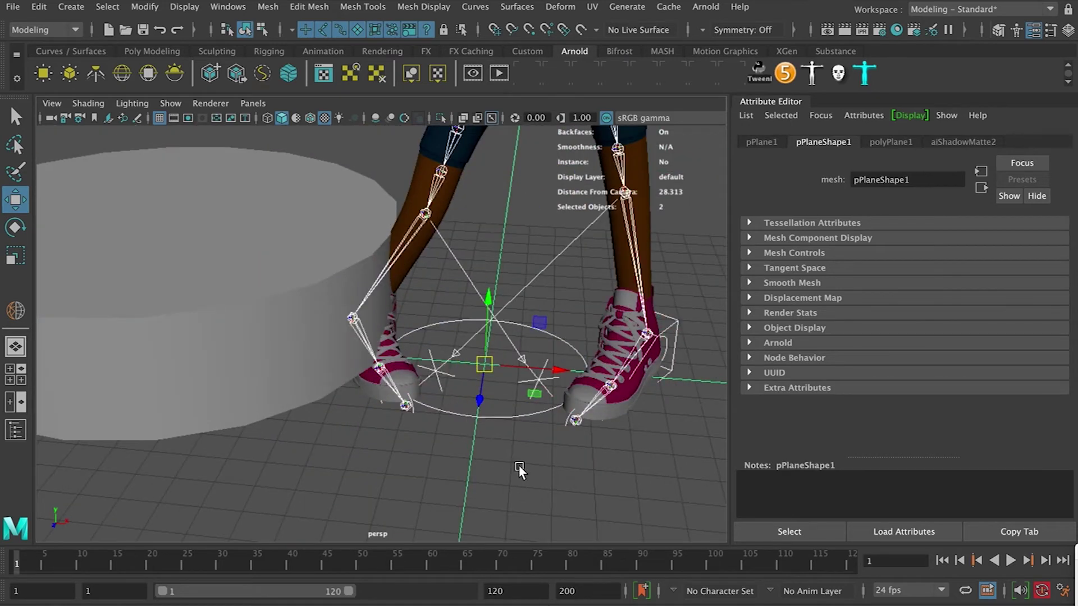
{"action": "left_click", "coordinate": [487, 330]}
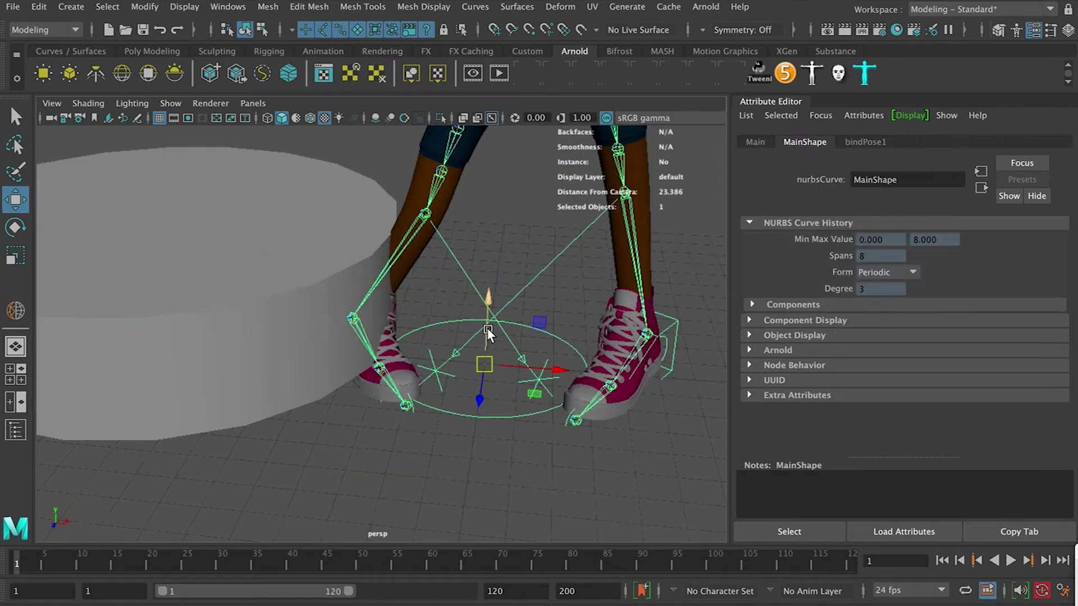
{"action": "left_click", "coordinate": [432, 448], "text": "shift"}
{"action": "key", "text": "ctrl+z"}
{"action": "left_click_drag", "start_coordinate": [487, 297], "coordinate": [486, 176]}
{"action": "right_click_drag", "start_coordinate": [486, 331], "coordinate": [472, 214], "text": "alt"}
{"action": "middle_click_drag", "start_coordinate": [472, 213], "coordinate": [472, 296], "text": "alt"}
{"action": "key", "text": "ctrl+z"}
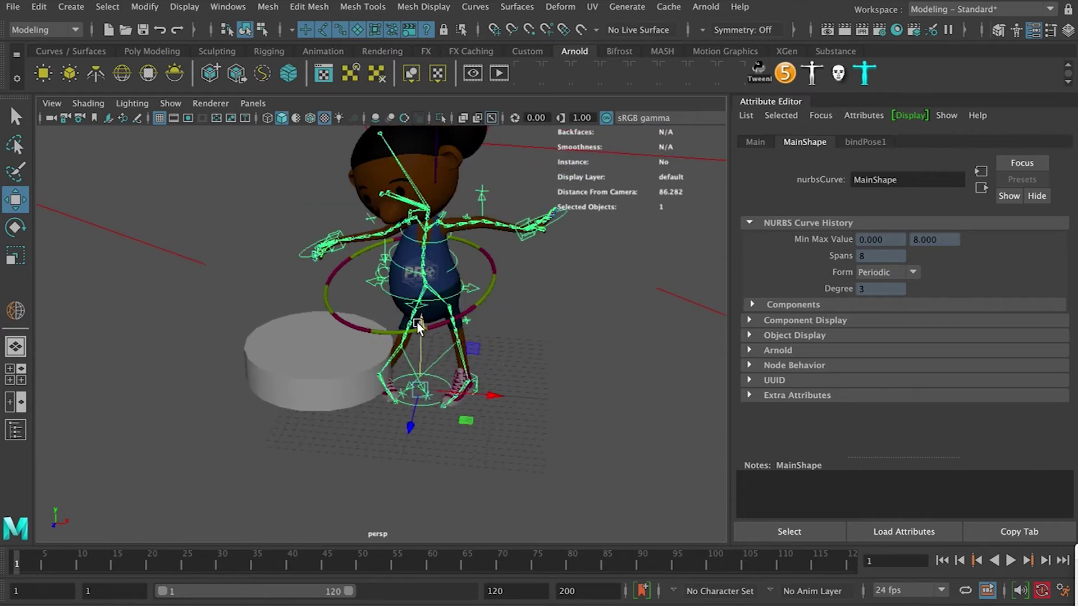
{"action": "left_click_drag", "start_coordinate": [422, 325], "coordinate": [467, 320]}
{"action": "left_click", "coordinate": [488, 292]}
{"action": "left_click_drag", "start_coordinate": [408, 229], "coordinate": [405, 185]}
Slide the disc back beneath the raised character and adjust its position so it sits centred under the shoes
{"action": "left_click", "coordinate": [359, 384]}
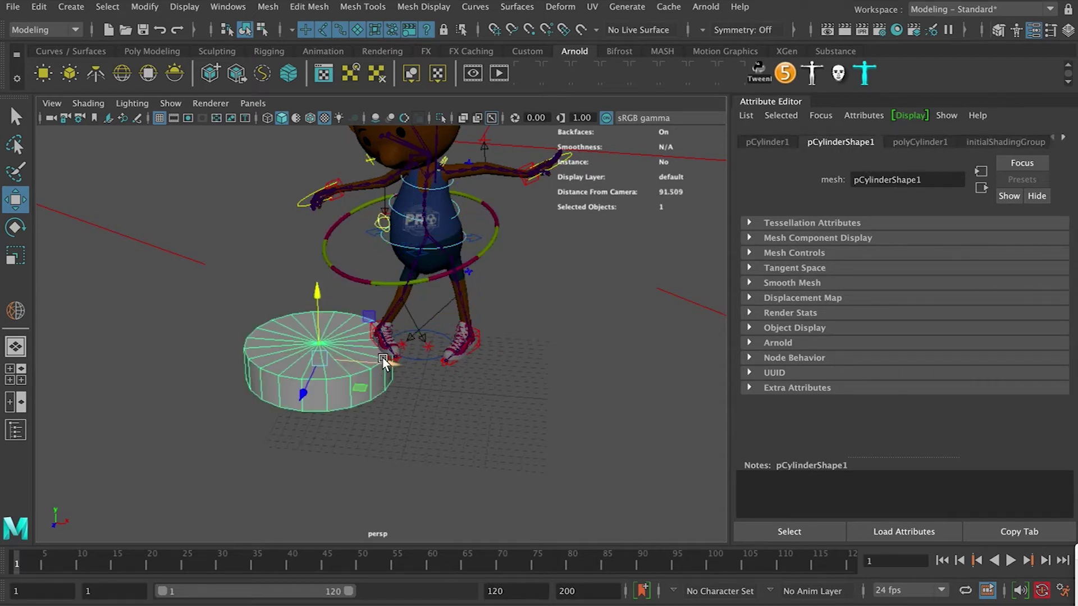
{"action": "middle_click_drag", "start_coordinate": [377, 376], "coordinate": [484, 385]}
{"action": "key", "text": "f"}
{"action": "left_click_drag", "start_coordinate": [431, 421], "coordinate": [474, 380], "text": "alt"}
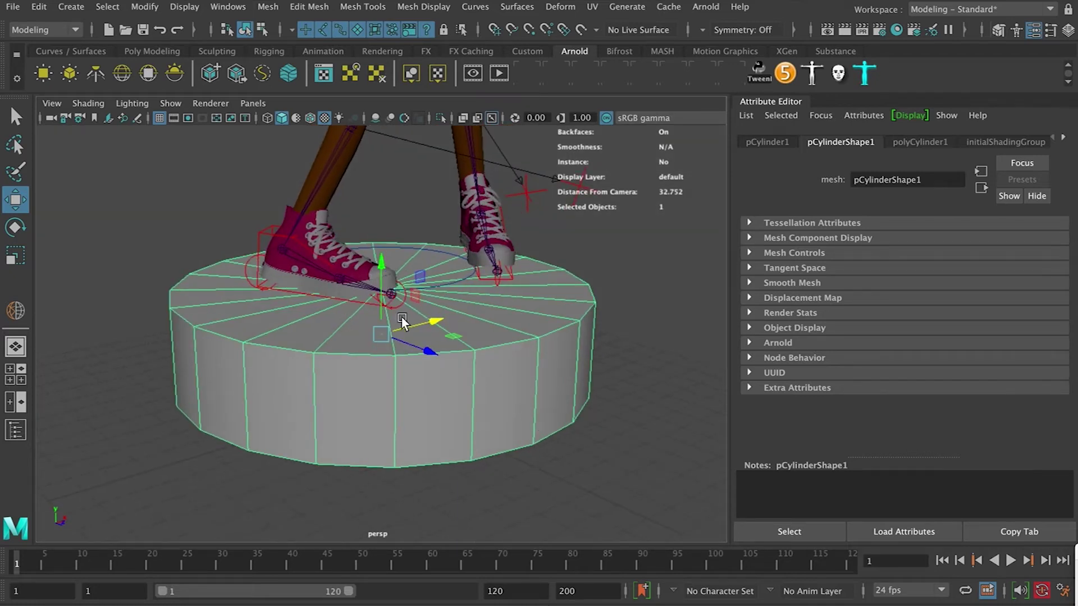
{"action": "mouse_move", "coordinate": [383, 373]}
{"action": "left_mouse_down", "text": "alt"}
{"action": "mouse_move", "coordinate": [404, 355]}
{"action": "mouse_move", "coordinate": [409, 390]}
{"action": "mouse_move", "coordinate": [394, 386]}
{"action": "left_mouse_up", "text": "alt"}
{"action": "left_click_drag", "start_coordinate": [380, 270], "coordinate": [388, 291], "text": "alt"}
{"action": "left_click_drag", "start_coordinate": [428, 368], "coordinate": [424, 383], "text": "alt"}
Insert an edge loop just below the disc's top edge with the Multi-Cut tool
{"action": "key", "text": "3"}
{"action": "key", "text": "1"}
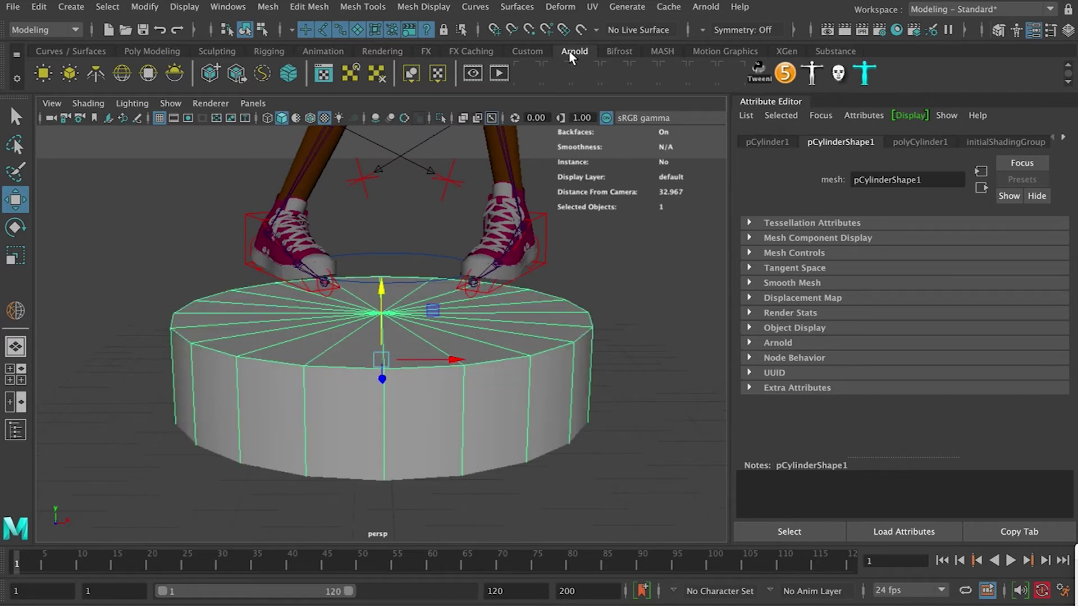
{"action": "left_click", "coordinate": [158, 51]}
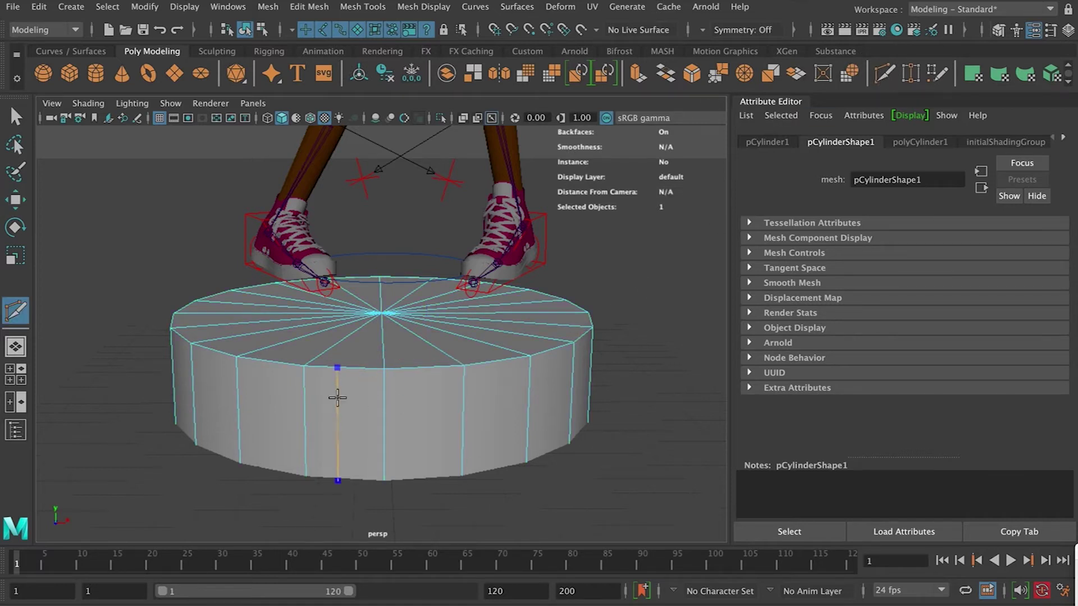
{"action": "left_click", "coordinate": [385, 377], "text": "ctrl"}
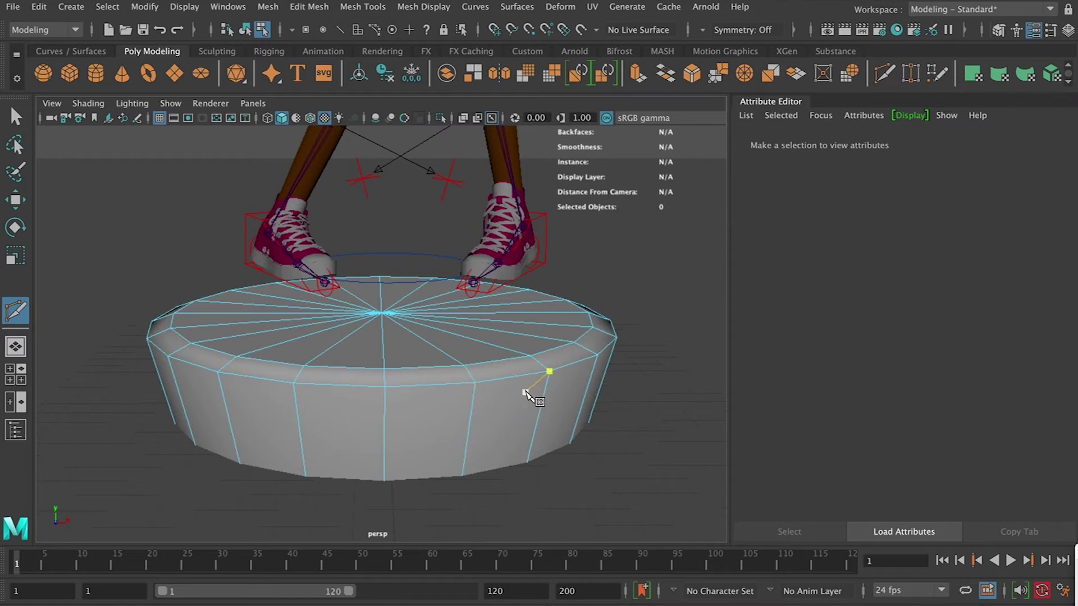
{"action": "key", "text": "ctrl+z"}
{"action": "double_click", "coordinate": [15, 312]}
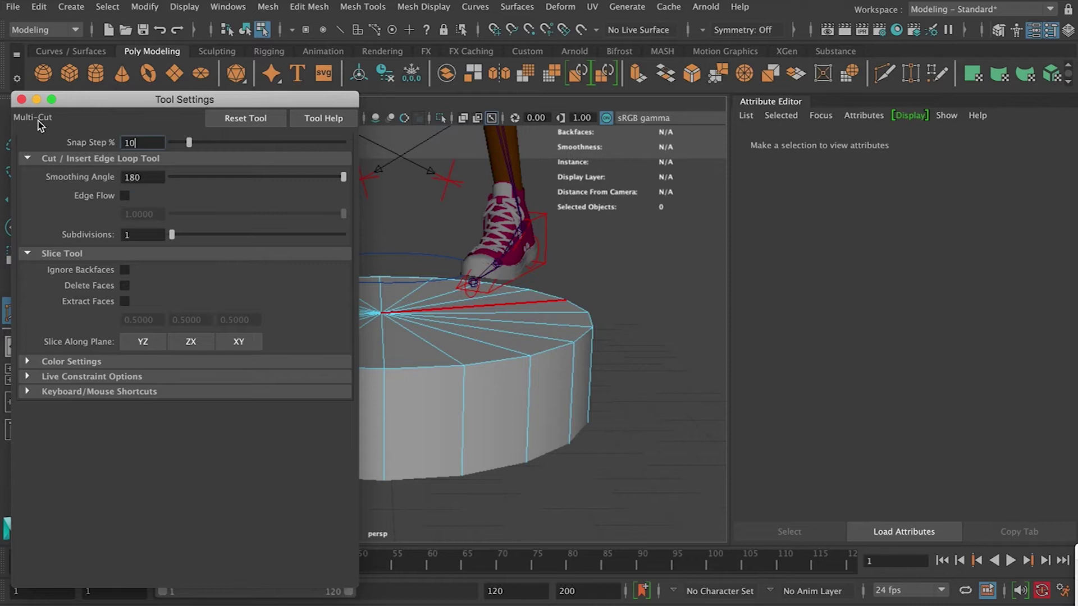
{"action": "left_click", "coordinate": [21, 100]}
{"action": "left_click", "coordinate": [391, 400], "text": "ctrl"}
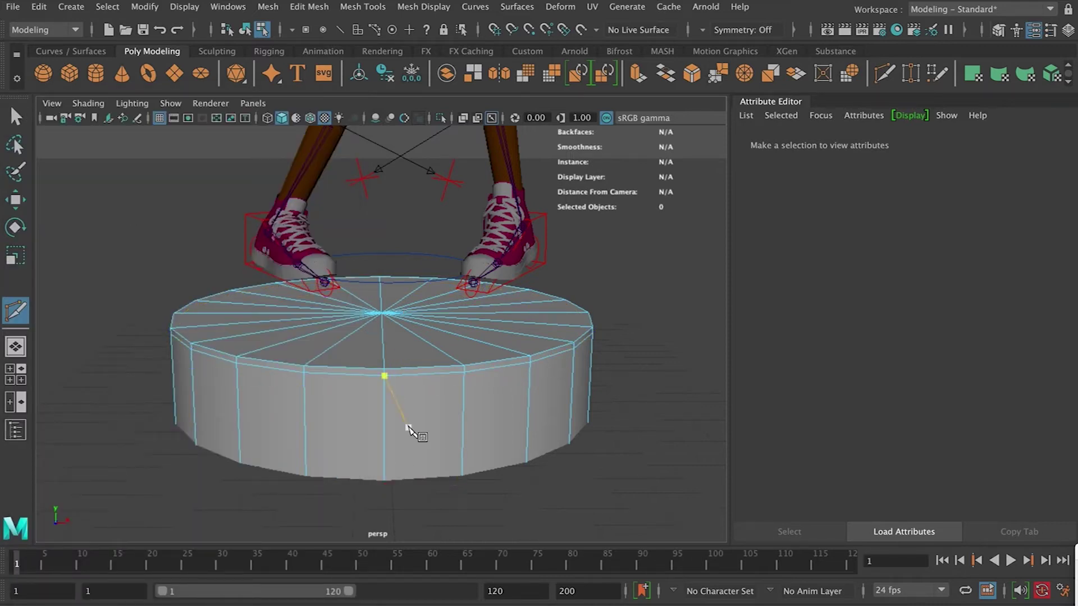
Select the disc's bottom faces in the front view, leaving out the side faces, and delete them
{"action": "key", "text": "space"}
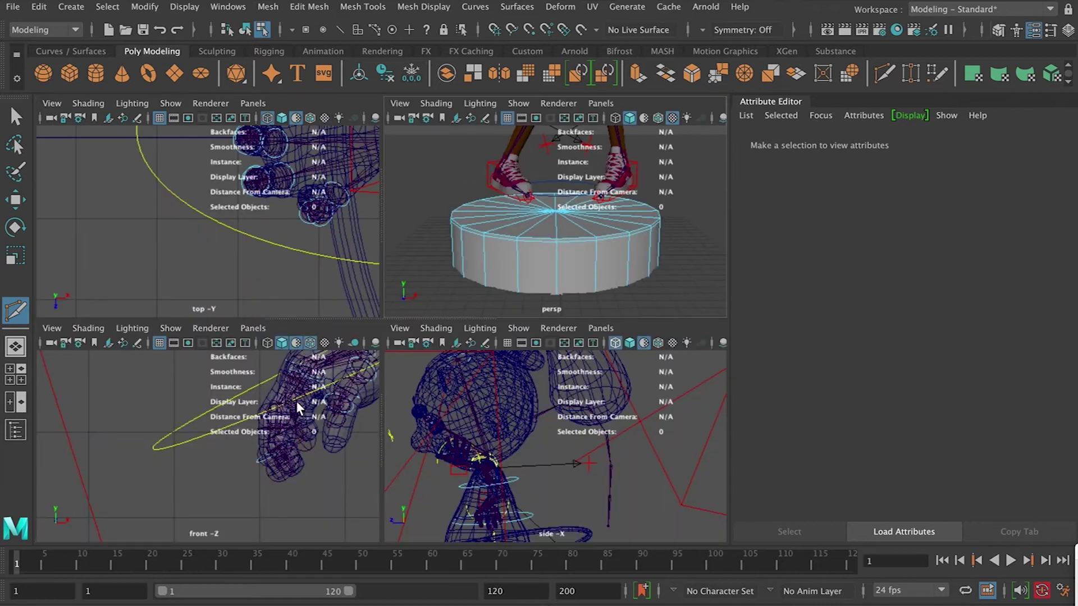
{"action": "scroll", "coordinate": [284, 441], "scroll_direction": "down", "scroll_amount": 5}
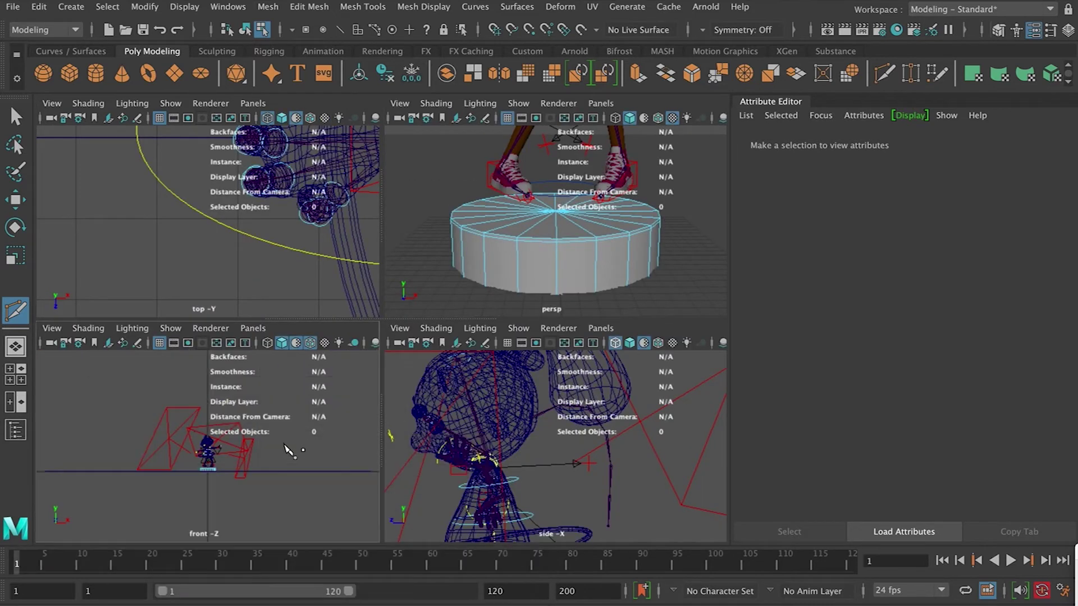
{"action": "key", "text": "space"}
{"action": "scroll", "coordinate": [287, 443], "scroll_direction": "up", "scroll_amount": 2}
{"action": "scroll", "coordinate": [294, 448], "scroll_direction": "up", "scroll_amount": 5}
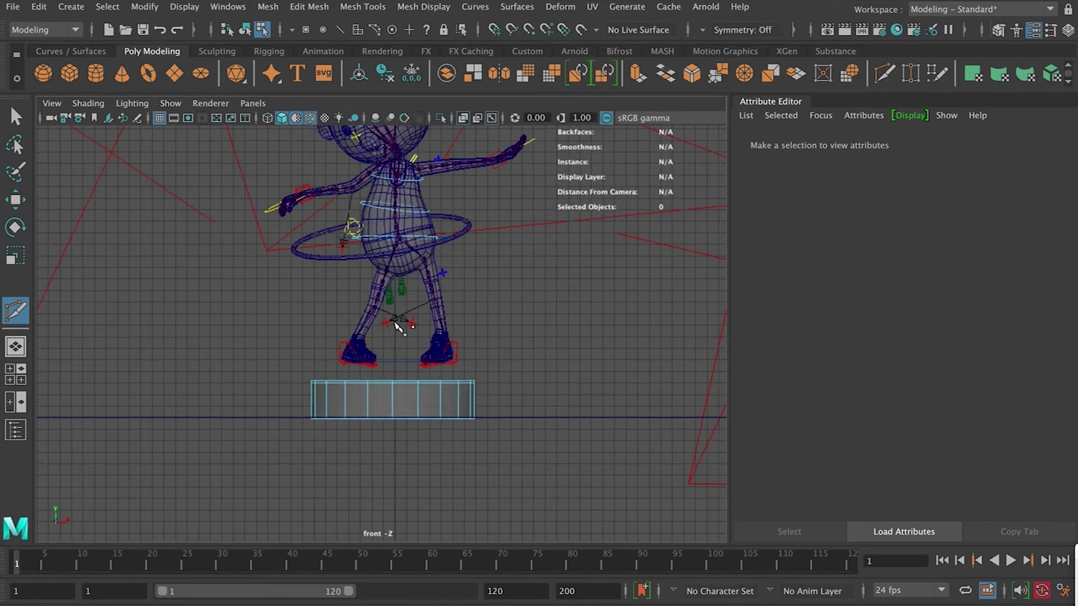
{"action": "key", "text": "w"}
{"action": "right_click_drag", "start_coordinate": [341, 400], "coordinate": [336, 251]}
{"action": "left_click_drag", "start_coordinate": [257, 489], "coordinate": [494, 413]}
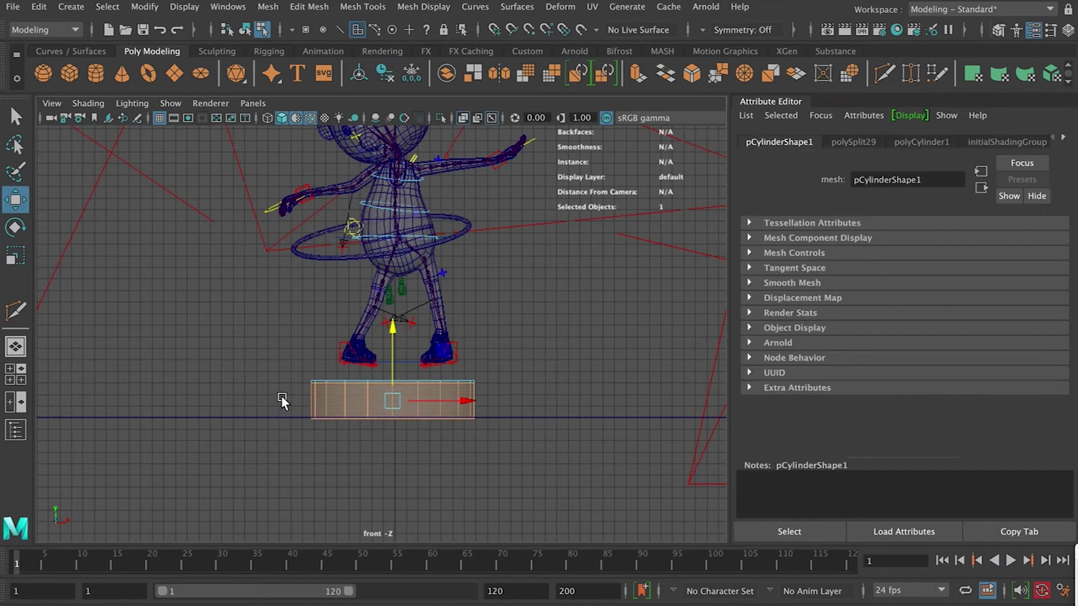
{"action": "left_click", "coordinate": [281, 396]}
Examine the disc in smooth preview beneath the character in the perspective view
{"action": "key", "text": "space"}
{"action": "key", "text": "space"}
{"action": "key", "text": "3"}
{"action": "scroll", "coordinate": [495, 369], "scroll_direction": "down", "scroll_amount": 5}
{"action": "right_click_drag", "start_coordinate": [460, 336], "coordinate": [461, 337]}
{"action": "right_click_drag", "start_coordinate": [457, 211], "coordinate": [517, 197]}
{"action": "left_click", "coordinate": [624, 457]}
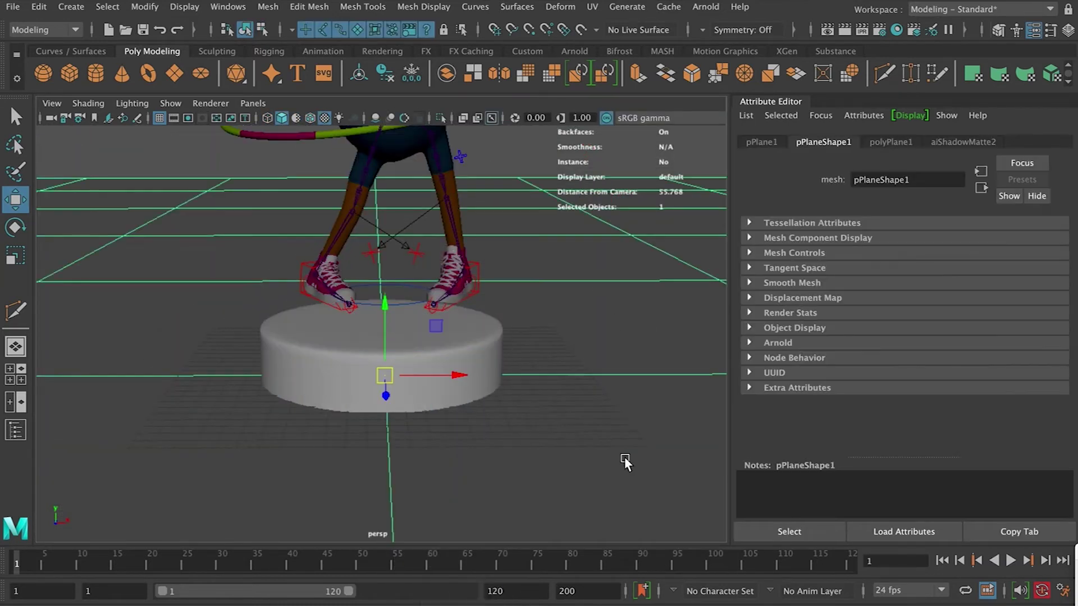
Extrude all the faces of the disc's top cap and scale them inward to leave a rim around the edge
{"action": "scroll", "coordinate": [603, 420], "scroll_direction": "up", "scroll_amount": 5}
{"action": "left_click", "coordinate": [507, 359]}
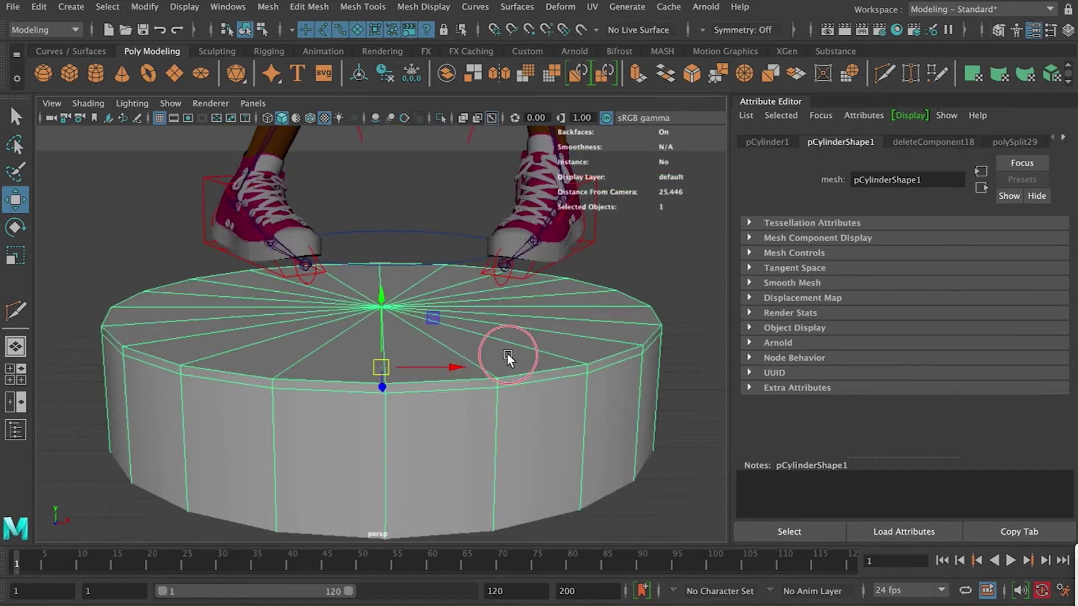
{"action": "left_click_drag", "start_coordinate": [507, 360], "coordinate": [507, 367], "text": "alt"}
{"action": "right_click_drag", "start_coordinate": [492, 368], "coordinate": [501, 271]}
{"action": "mouse_move", "coordinate": [517, 382]}
{"action": "left_mouse_down"}
{"action": "mouse_move", "coordinate": [337, 368]}
{"action": "mouse_move", "coordinate": [405, 236]}
{"action": "mouse_move", "coordinate": [482, 352]}
{"action": "mouse_move", "coordinate": [387, 243]}
{"action": "mouse_move", "coordinate": [498, 320]}
{"action": "mouse_move", "coordinate": [380, 366]}
{"action": "mouse_move", "coordinate": [217, 339]}
{"action": "mouse_move", "coordinate": [242, 329]}
{"action": "left_mouse_up"}
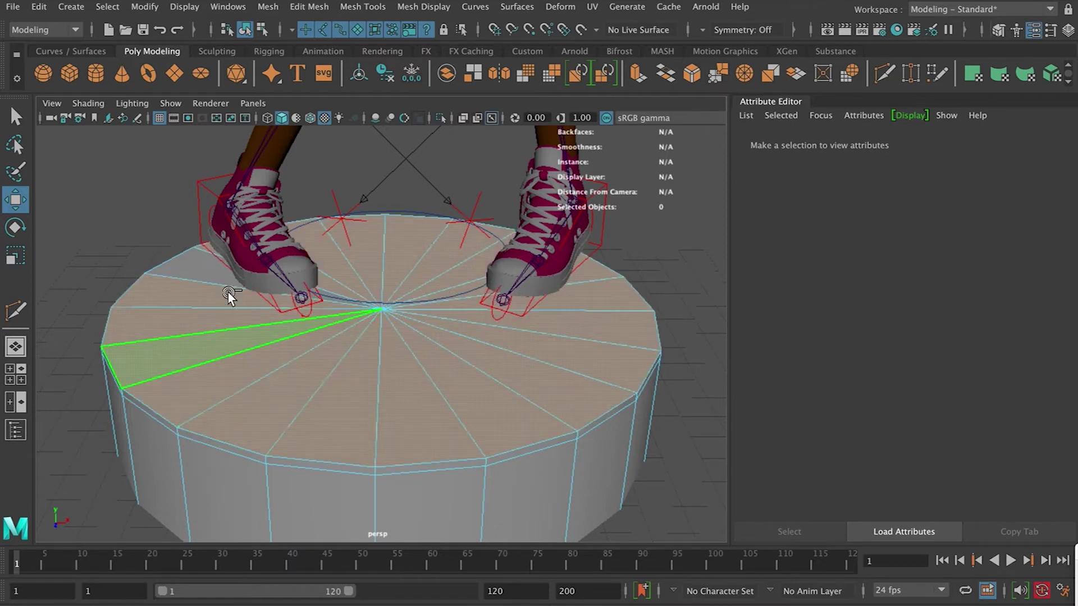
{"action": "left_click", "coordinate": [191, 266], "text": "shift"}
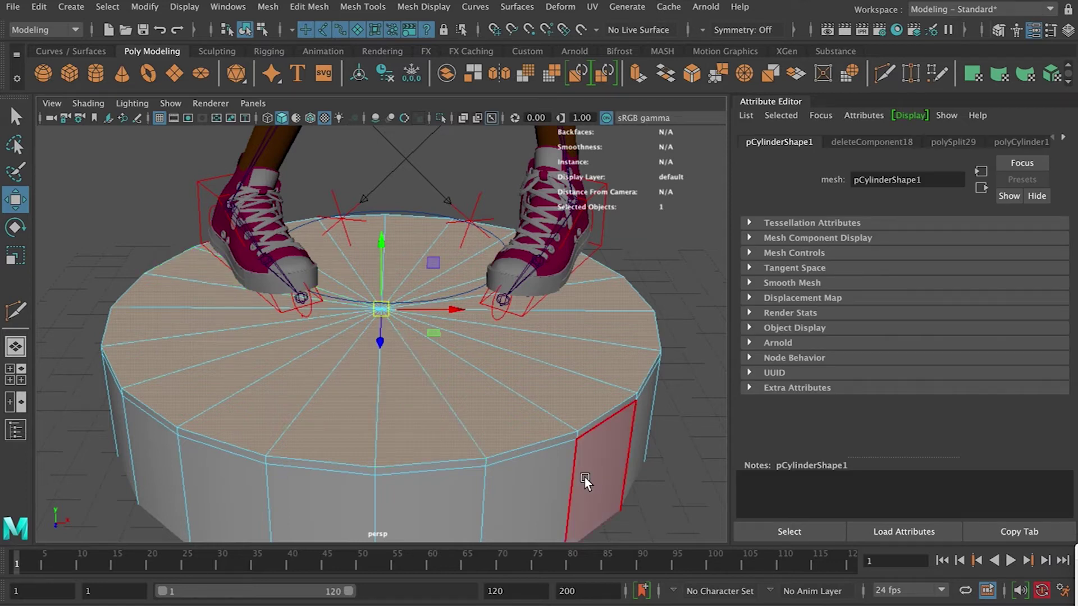
{"action": "key", "text": "ctrl+e"}
{"action": "key", "text": "r"}
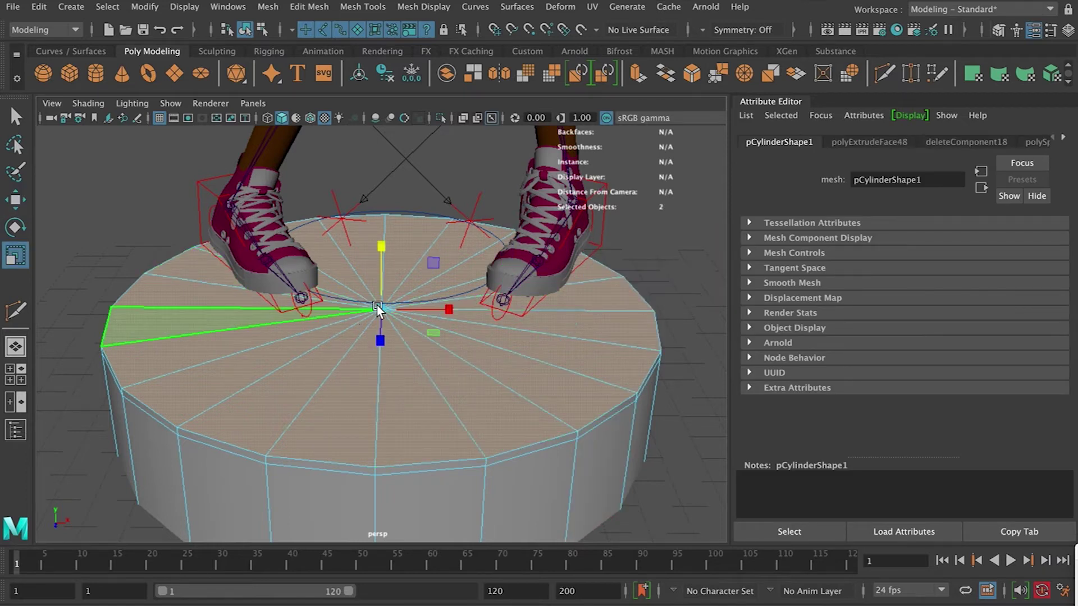
{"action": "left_click_drag", "start_coordinate": [381, 310], "coordinate": [327, 327]}
{"action": "key", "text": "ctrl+e"}
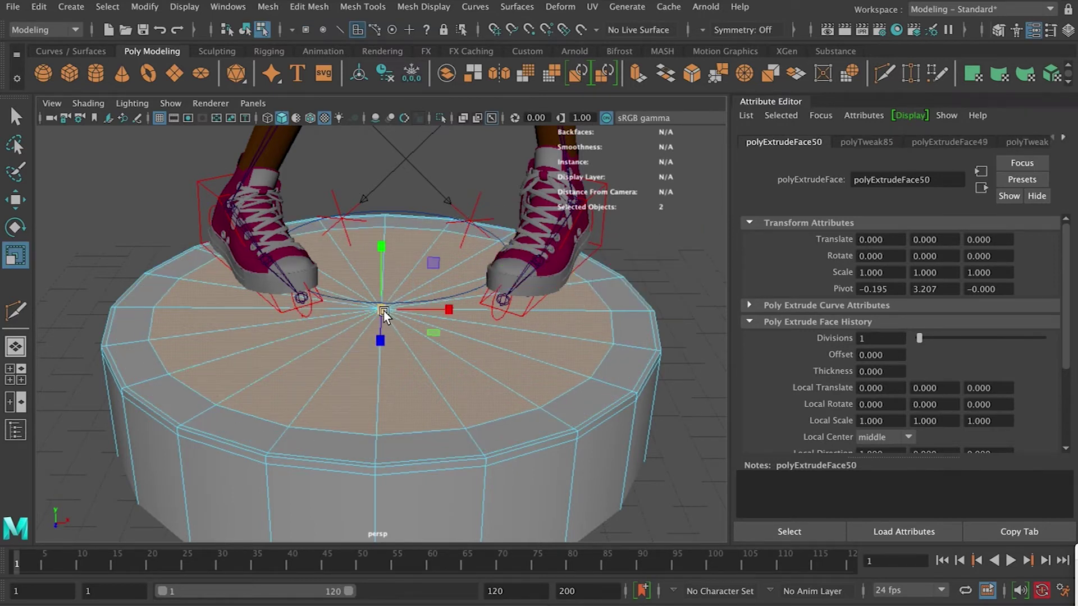
Extrude the inset top faces upward in successive moves to form a raised tier with supporting edges
{"action": "key", "text": "ctrl+e"}
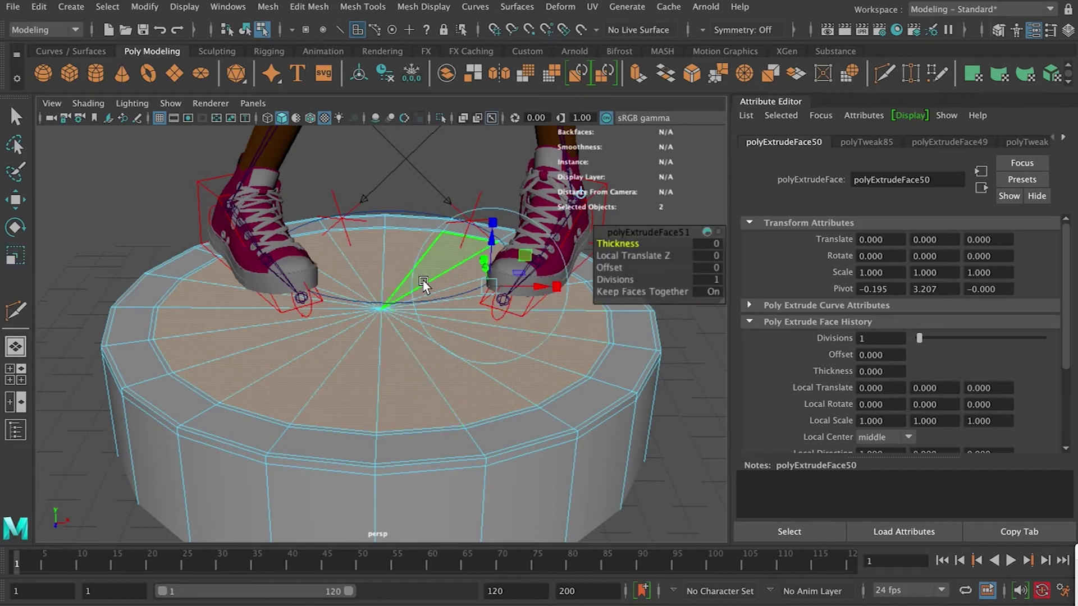
{"action": "key", "text": "w"}
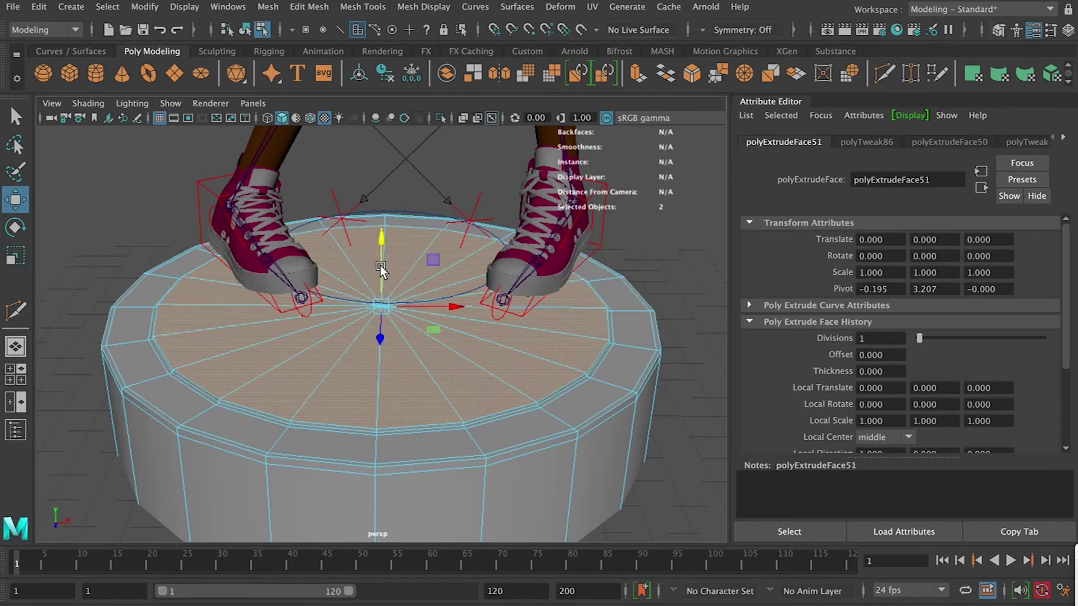
{"action": "key", "text": "ctrl+e"}
{"action": "key", "text": "w"}
{"action": "left_click_drag", "start_coordinate": [380, 260], "coordinate": [379, 238]}
{"action": "key", "text": "ctrl+e"}
{"action": "key", "text": "w"}
Extrude the tier's top faces again, scale them slightly inward as a supporting edge, and display the platform smoothed in object mode
{"action": "key", "text": "ctrl+e"}
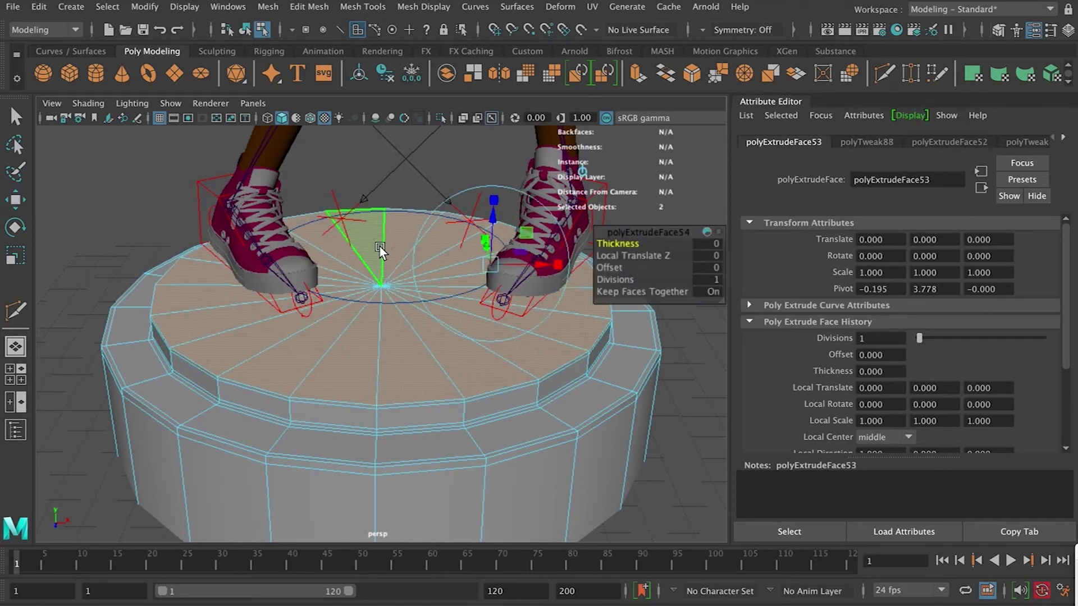
{"action": "key", "text": "w"}
{"action": "left_click_drag", "start_coordinate": [378, 288], "coordinate": [375, 289]}
{"action": "key", "text": "3"}
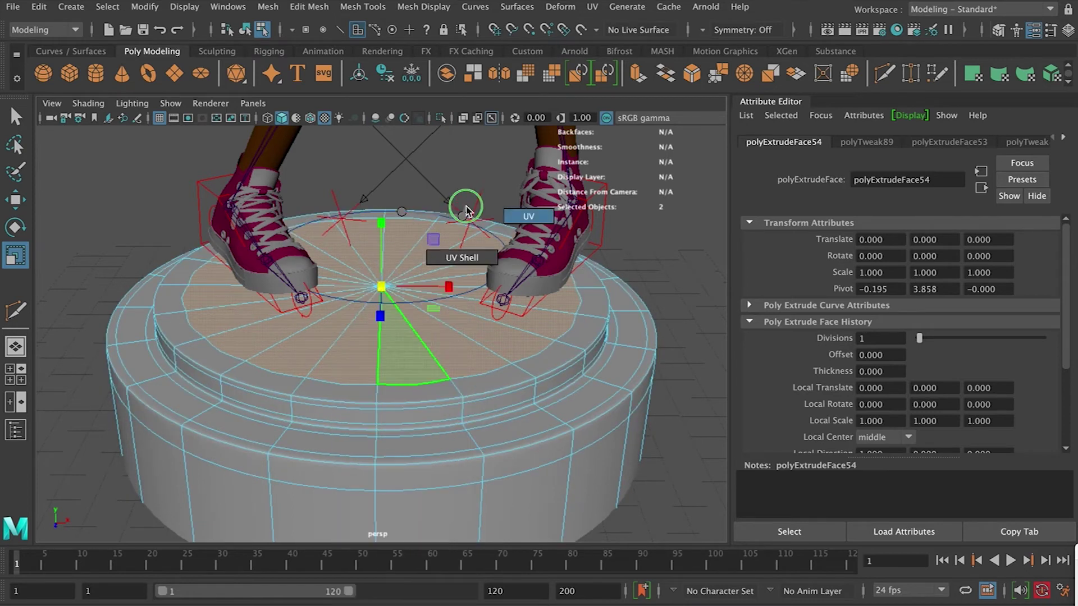
{"action": "right_click_drag", "start_coordinate": [410, 346], "coordinate": [495, 192]}
{"action": "scroll", "coordinate": [660, 285], "scroll_direction": "down", "scroll_amount": 4}
{"action": "scroll", "coordinate": [661, 285], "scroll_direction": "down", "scroll_amount": 5}
{"action": "left_click_drag", "start_coordinate": [525, 434], "coordinate": [555, 418], "text": "alt"}
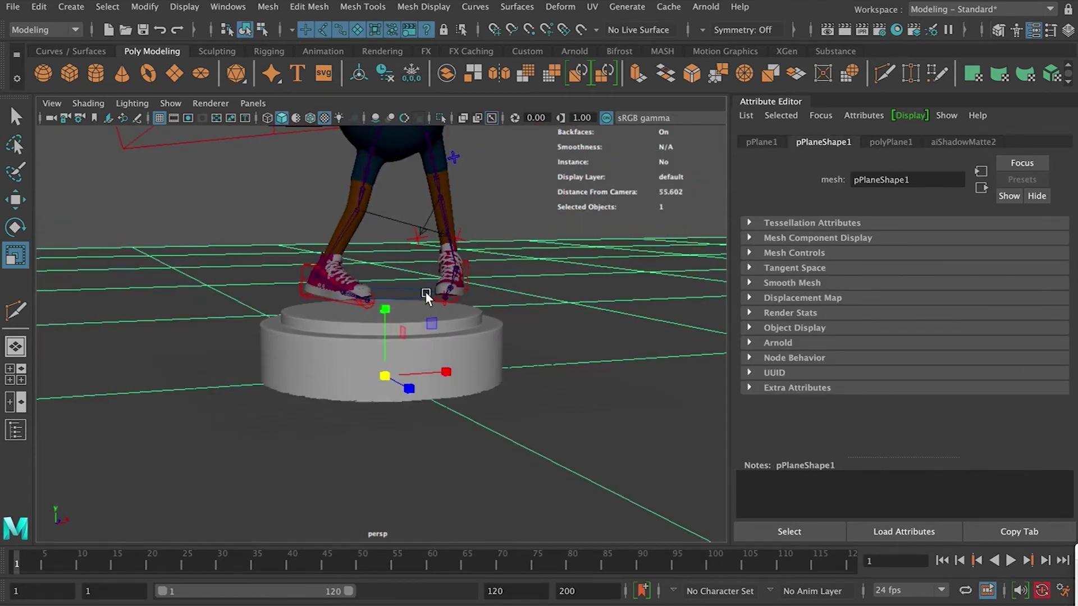
Lower the character by its main control so that the shoes sit closer to the platform's top tier
{"action": "left_click", "coordinate": [496, 391]}
{"action": "left_click", "coordinate": [410, 291]}
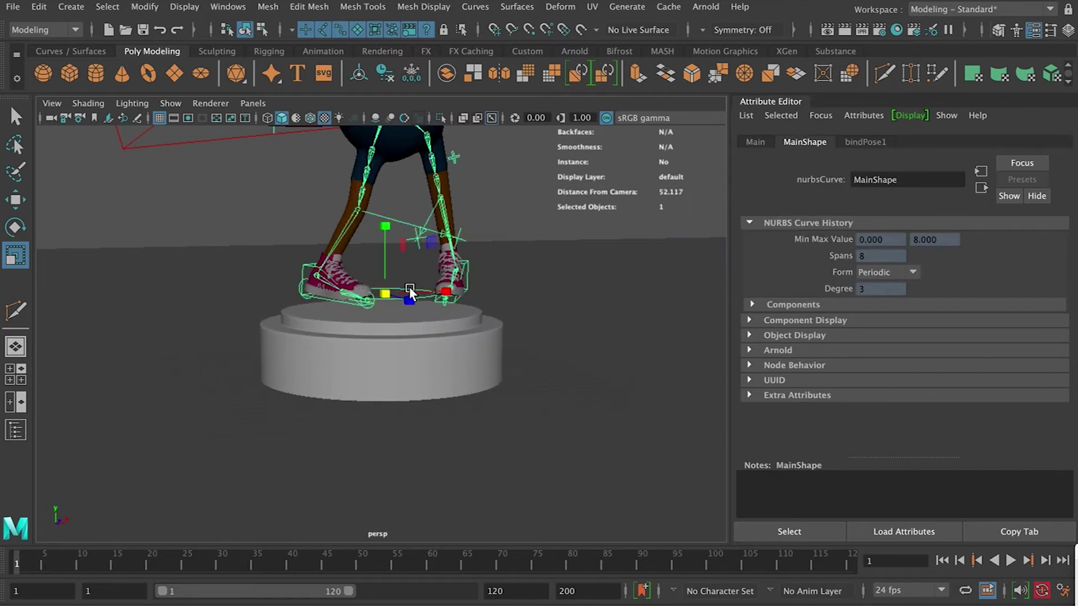
{"action": "key", "text": "w"}
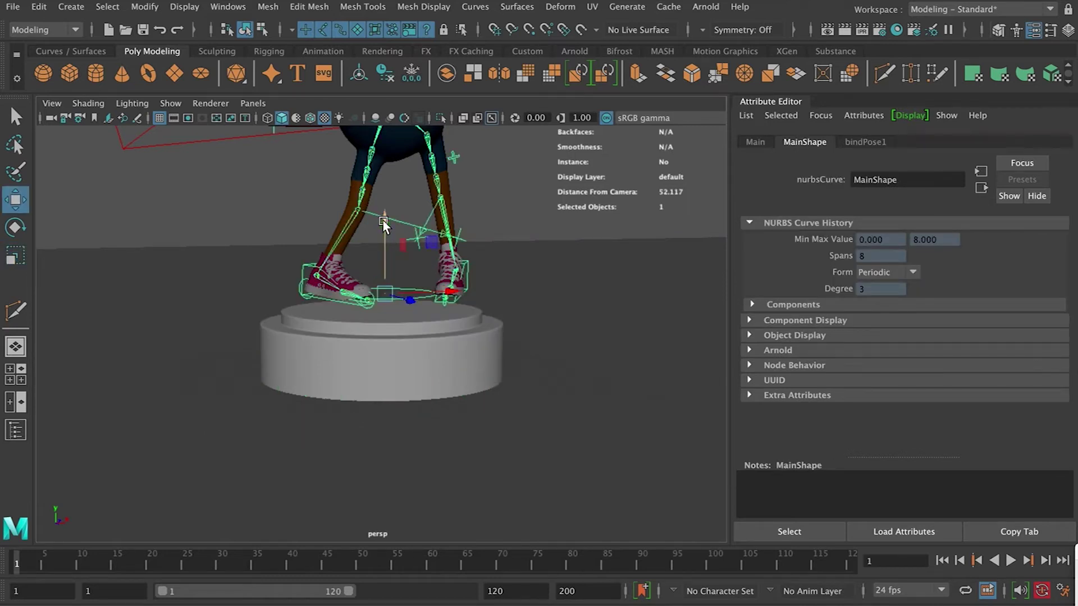
{"action": "left_click_drag", "start_coordinate": [386, 221], "coordinate": [395, 233]}
{"action": "left_click_drag", "start_coordinate": [523, 310], "coordinate": [483, 310], "text": "alt"}
{"action": "left_click", "coordinate": [508, 481]}
{"action": "right_click_drag", "start_coordinate": [508, 481], "coordinate": [470, 415], "text": "alt"}
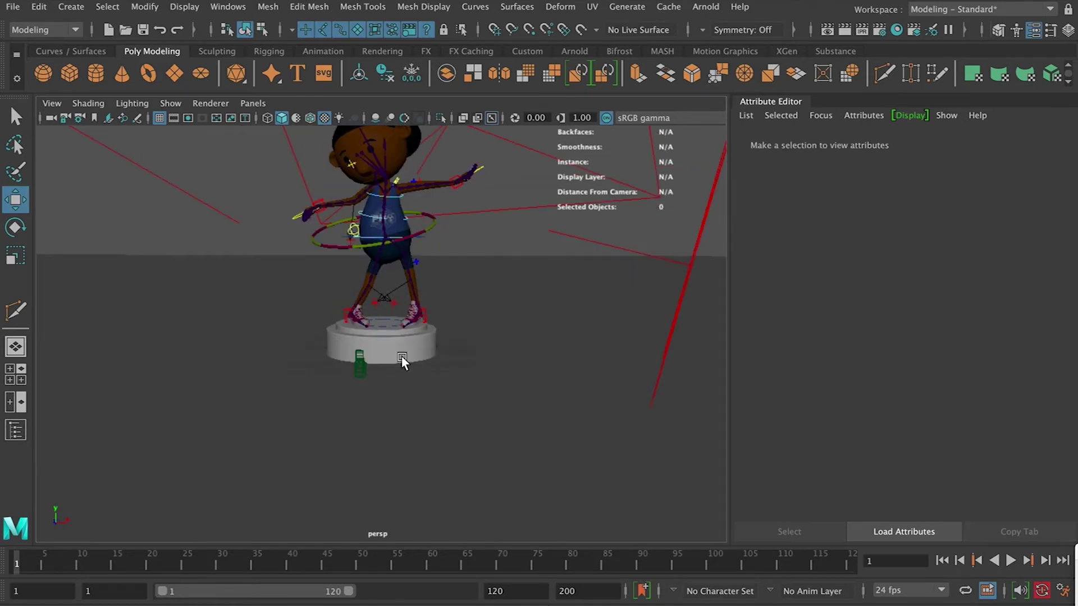
Scale the platform up to about 10.27 in X and Z, and flatten it to about 1.71 in Y
{"action": "scroll", "coordinate": [402, 358], "scroll_direction": "up", "scroll_amount": 5}
{"action": "left_click", "coordinate": [416, 365]}
{"action": "key", "text": "r"}
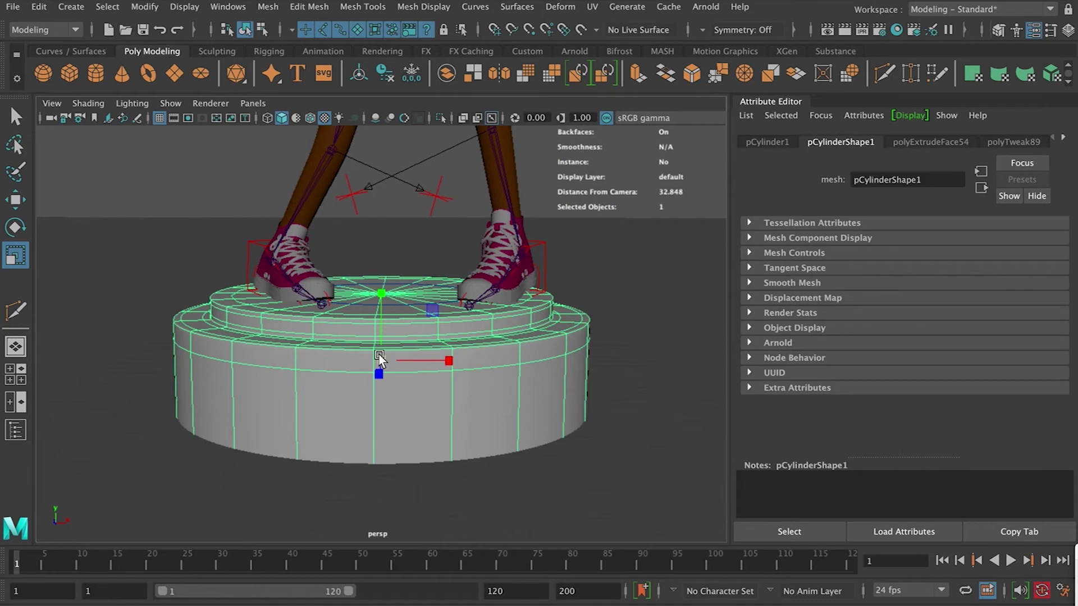
{"action": "left_click_drag", "start_coordinate": [381, 360], "coordinate": [494, 371]}
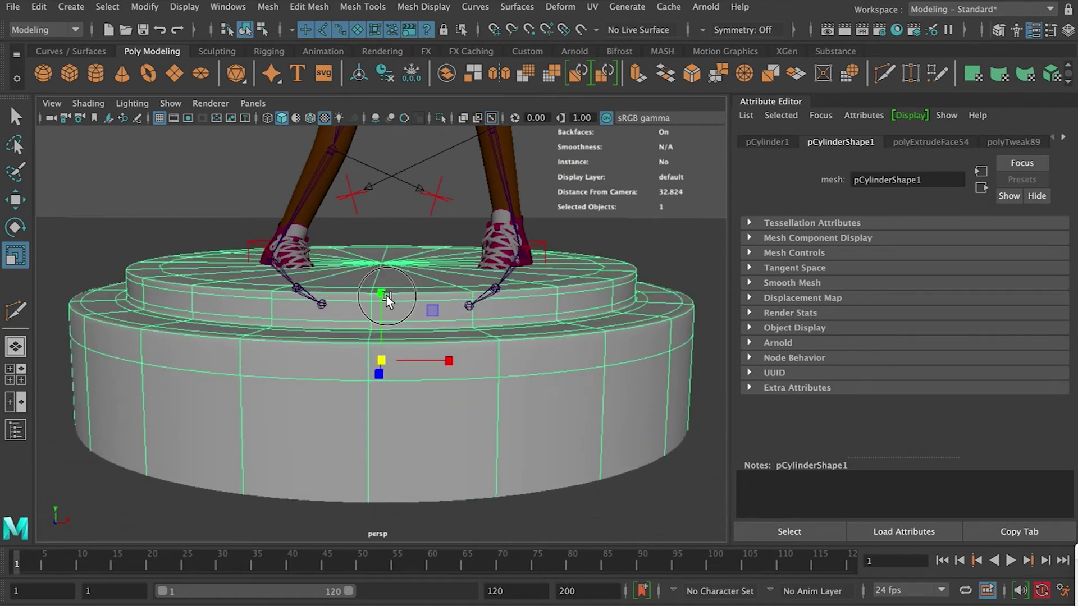
{"action": "left_click_drag", "start_coordinate": [386, 300], "coordinate": [393, 315]}
{"action": "scroll", "coordinate": [461, 355], "scroll_direction": "down", "scroll_amount": 5}
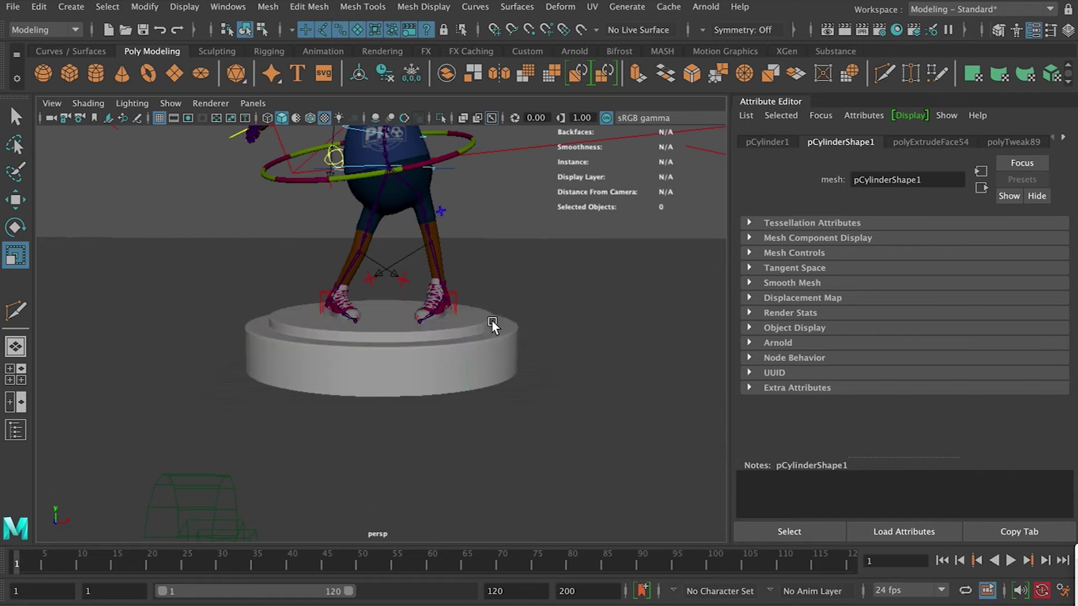
{"action": "left_click", "coordinate": [562, 201]}
{"action": "scroll", "coordinate": [490, 328], "scroll_direction": "down", "scroll_amount": 5}
{"action": "scroll", "coordinate": [489, 328], "scroll_direction": "up", "scroll_amount": 12}
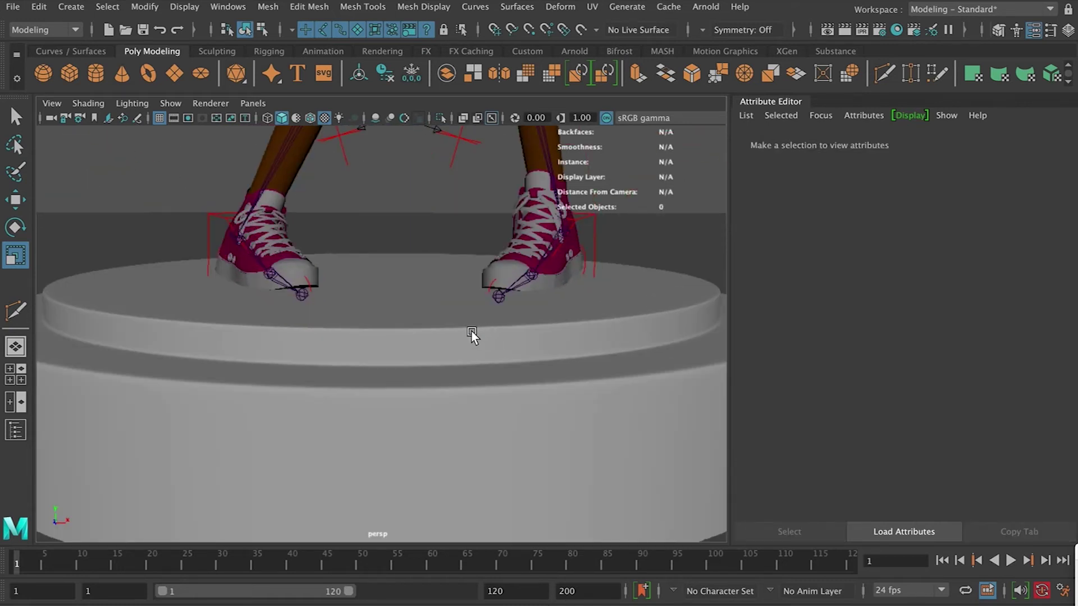
{"action": "scroll", "coordinate": [477, 330], "scroll_direction": "down", "scroll_amount": 4}
{"action": "left_click_drag", "start_coordinate": [403, 302], "coordinate": [414, 321]}
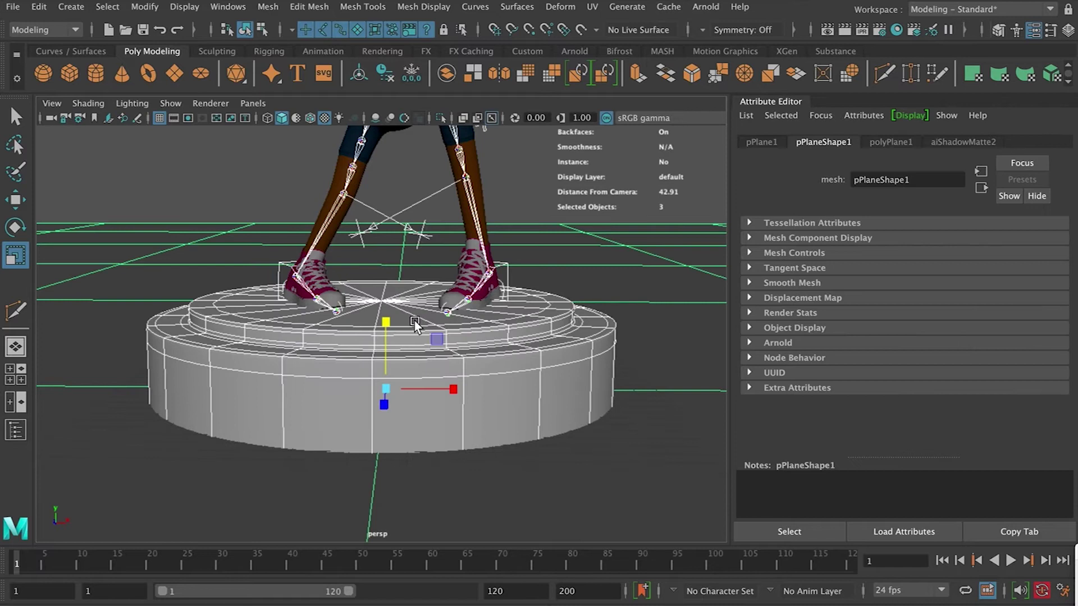
{"action": "left_click", "coordinate": [466, 203]}
Parent the character's main control to the platform
{"action": "scroll", "coordinate": [387, 345], "scroll_direction": "up", "scroll_amount": 2}
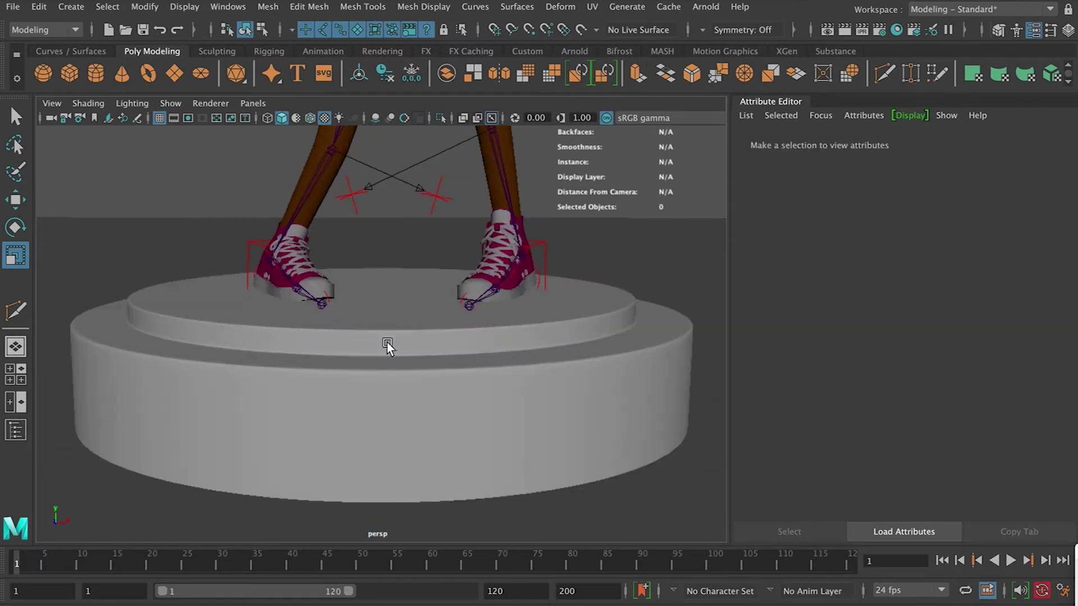
{"action": "left_click_drag", "start_coordinate": [391, 337], "coordinate": [432, 351], "text": "alt"}
{"action": "left_click", "coordinate": [424, 216]}
{"action": "scroll", "coordinate": [440, 343], "scroll_direction": "down", "scroll_amount": 5}
{"action": "scroll", "coordinate": [433, 353], "scroll_direction": "down", "scroll_amount": 5}
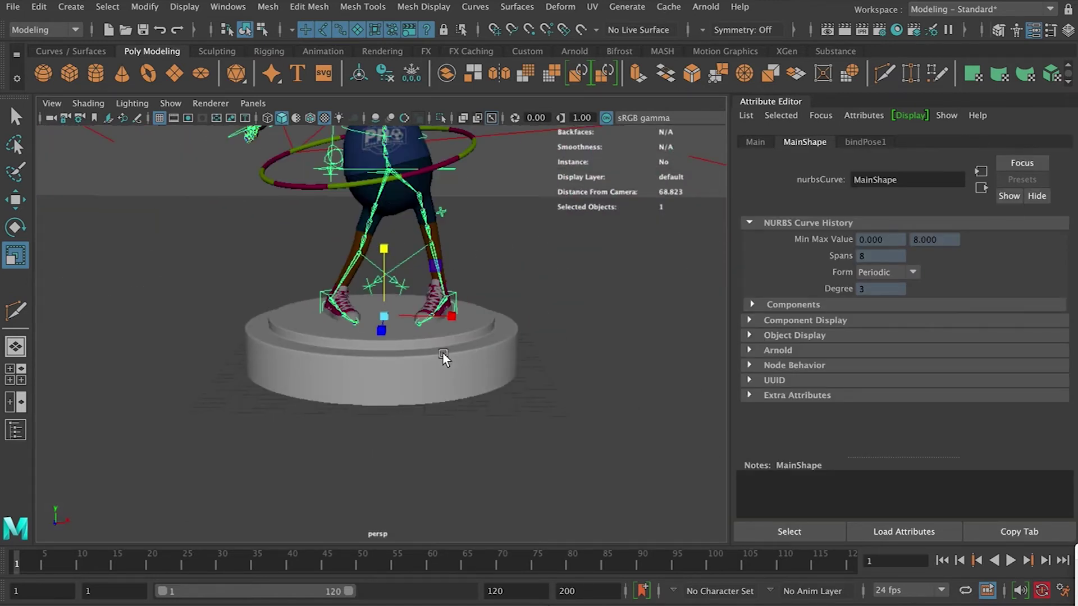
{"action": "left_click", "coordinate": [440, 368], "text": "shift"}
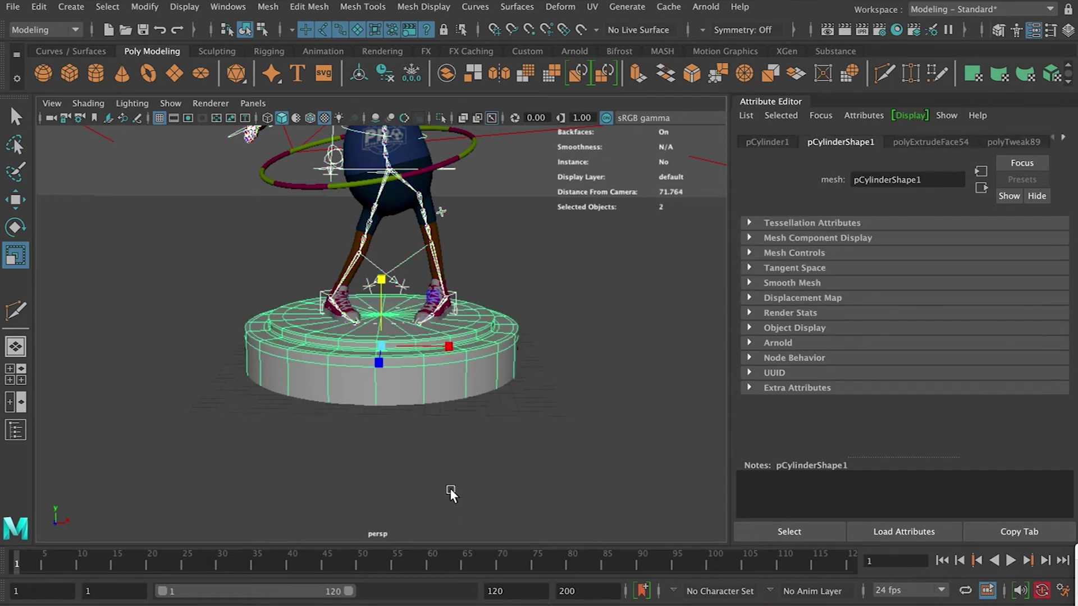
{"action": "key", "text": "ctrl+z"}
{"action": "left_click_drag", "start_coordinate": [450, 487], "coordinate": [457, 355], "text": "alt"}
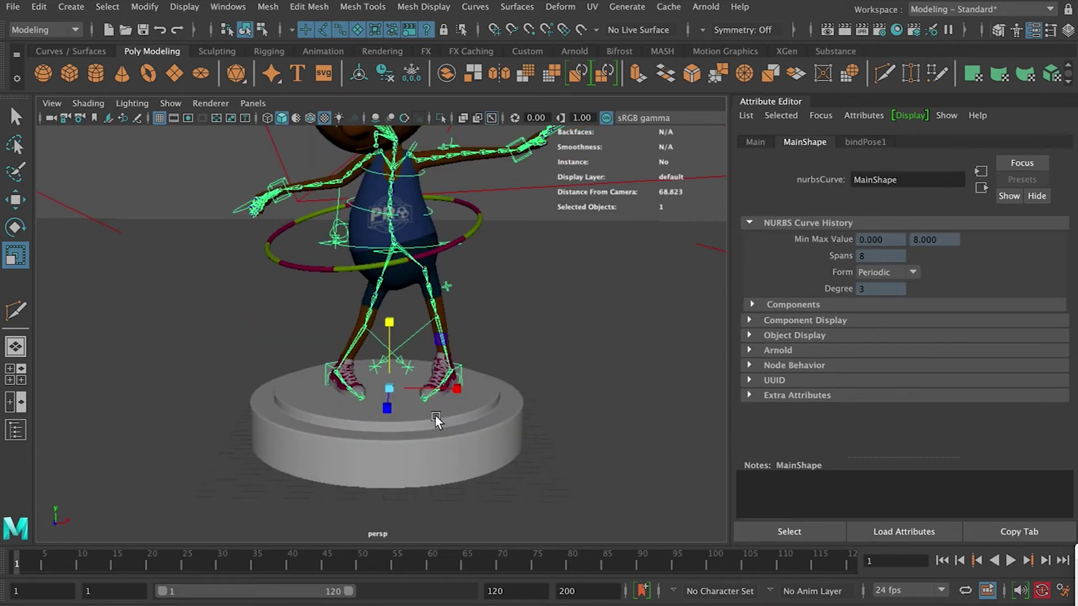
Rotate the platform about its vertical axis to test whether the character turns with it
{"action": "left_click", "coordinate": [430, 443]}
{"action": "key", "text": "e"}
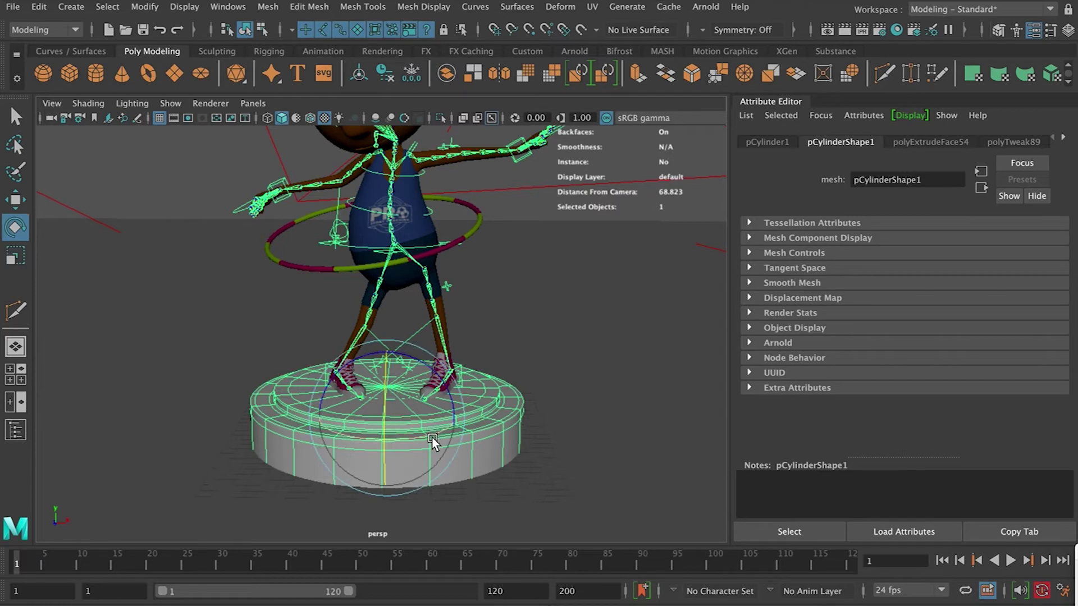
{"action": "left_click_drag", "start_coordinate": [430, 442], "coordinate": [476, 440]}
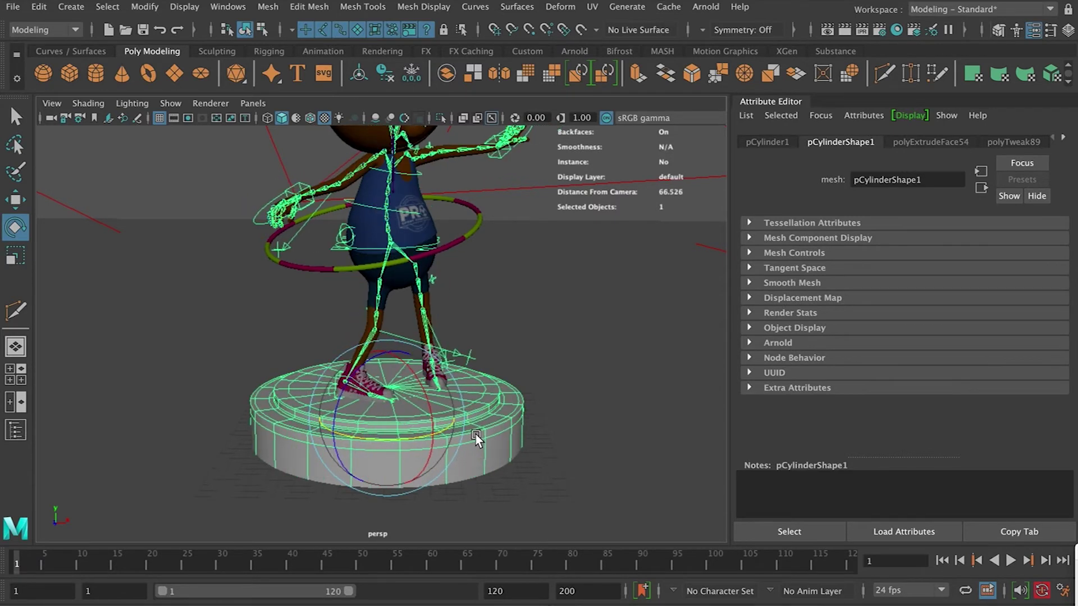
Parent the hula hoop around the character's waist to the platform
{"action": "left_click_drag", "start_coordinate": [444, 255], "coordinate": [452, 246]}
{"action": "left_click", "coordinate": [452, 246]}
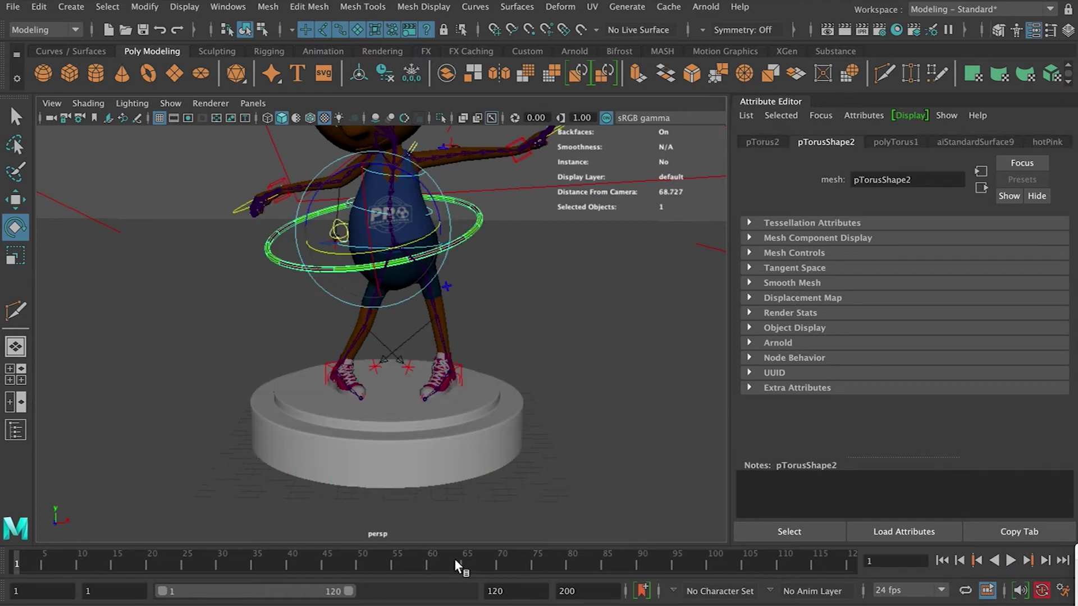
{"action": "left_click", "coordinate": [460, 477], "text": "shift"}
{"action": "left_click", "coordinate": [460, 477]}
Turn the platform about its vertical axis to test the hoop's link, and undo the rotation
{"action": "left_click", "coordinate": [442, 434]}
{"action": "left_click_drag", "start_coordinate": [442, 434], "coordinate": [414, 437]}
{"action": "key", "text": "ctrl+z"}
{"action": "scroll", "coordinate": [443, 357], "scroll_direction": "down", "scroll_amount": 6}
{"action": "scroll", "coordinate": [444, 358], "scroll_direction": "up", "scroll_amount": 4}
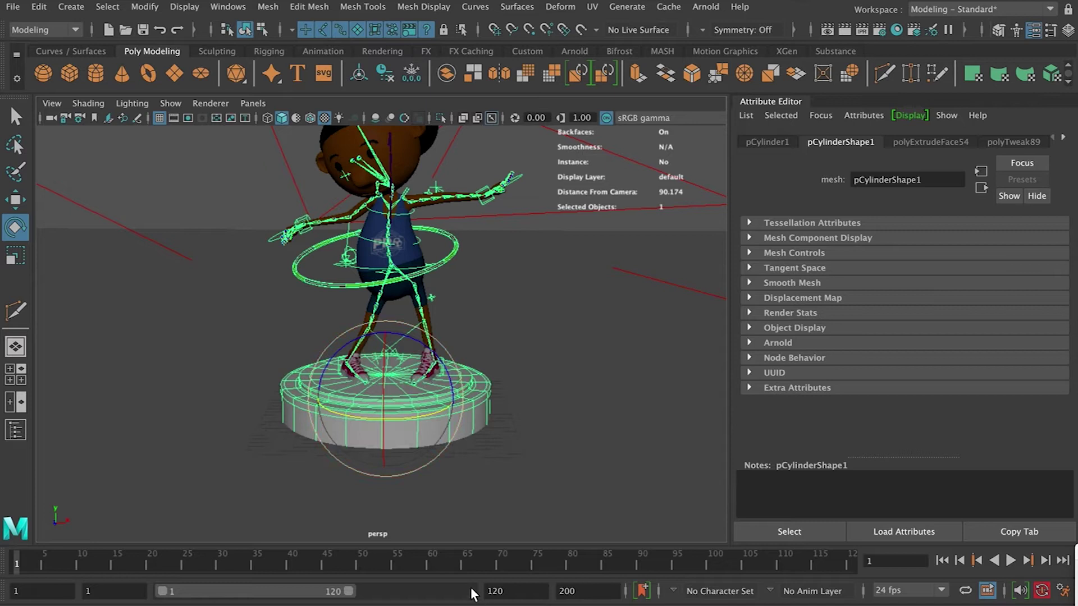
Set the playback end to frame 200 and the frame rate to 25 fps
{"action": "double_click", "coordinate": [514, 588]}
{"action": "type", "text": "200"}
{"action": "key", "text": "Return"}
{"action": "left_click", "coordinate": [941, 594]}
{"action": "left_click", "coordinate": [902, 545]}
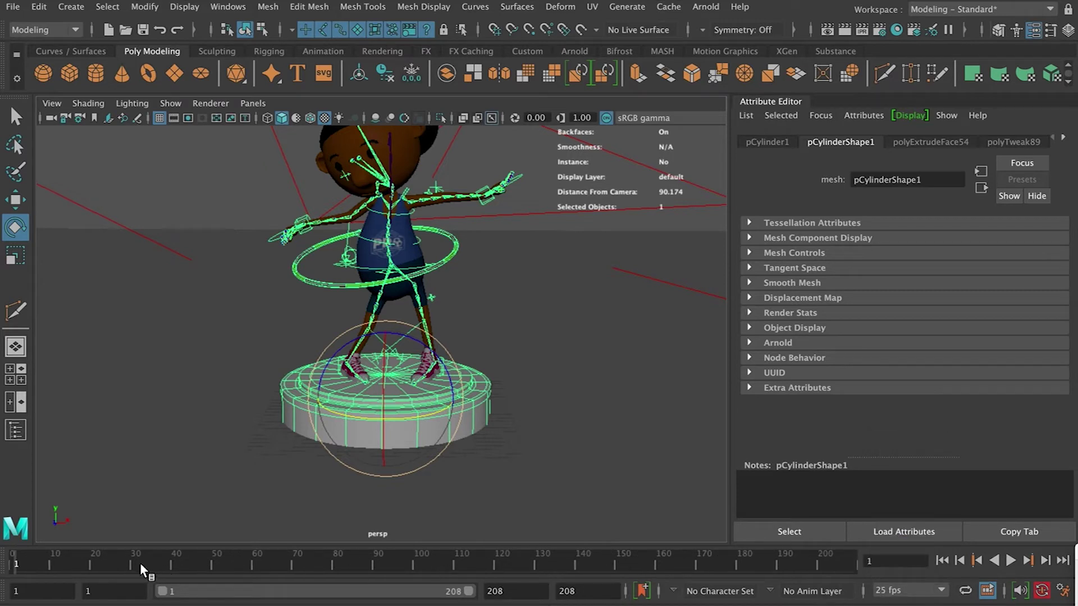
Go to frame 200 and bring the playback range end back to 200 at the new frame rate
{"action": "key", "text": "alt+v"}
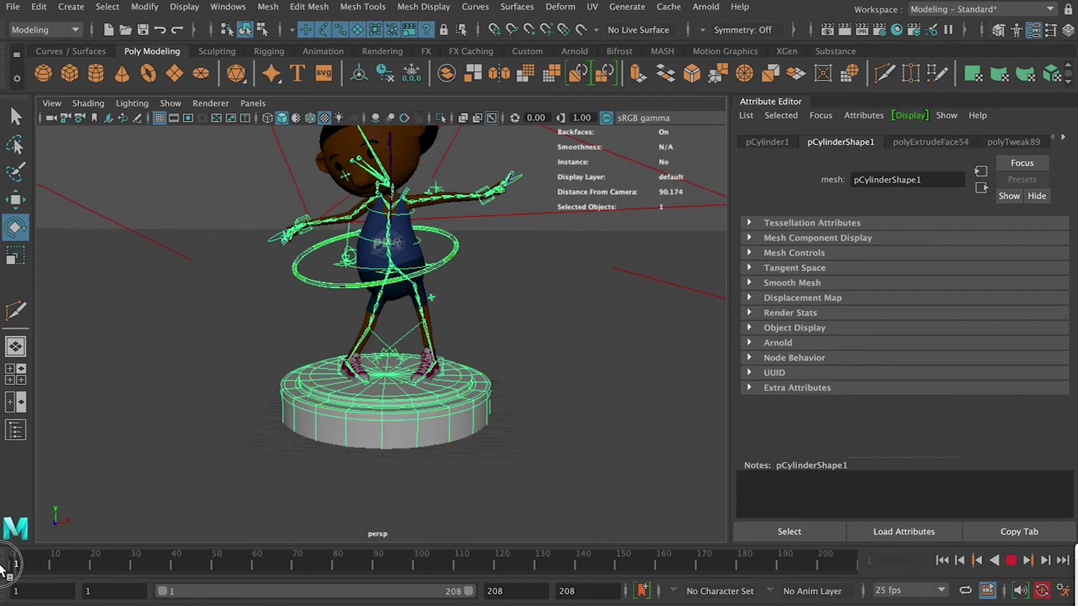
{"action": "left_click", "coordinate": [826, 572]}
{"action": "left_click", "coordinate": [508, 589]}
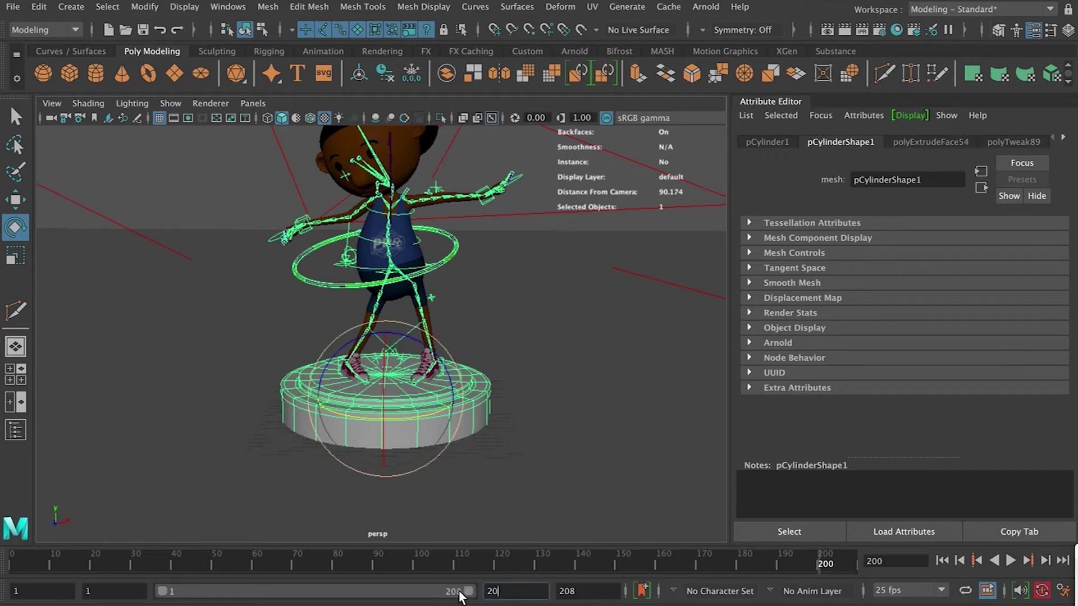
{"action": "type", "text": "200"}
{"action": "key", "text": "Return"}
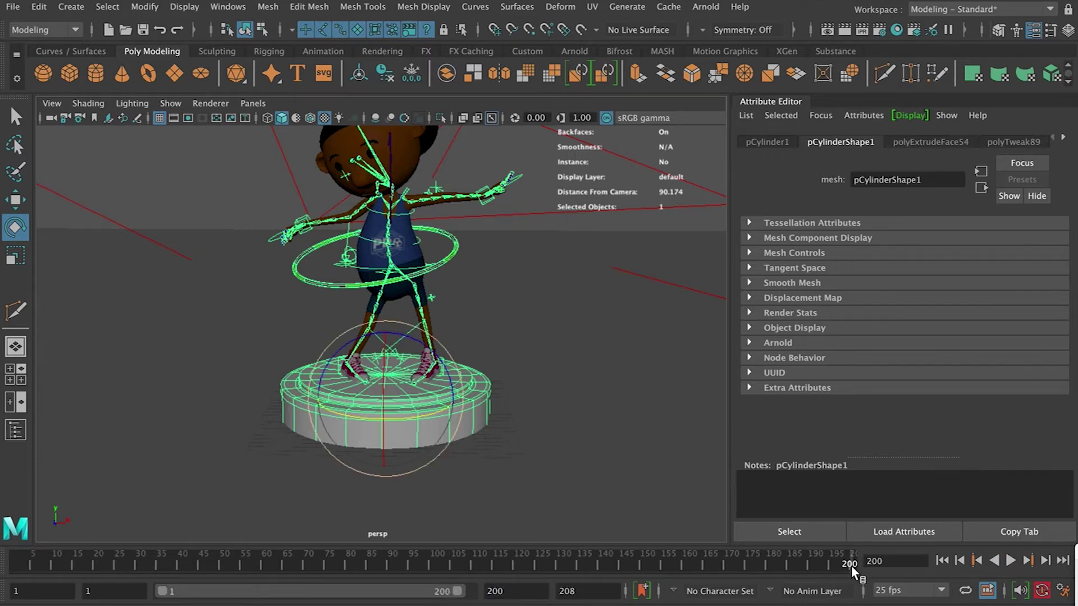
Keyframe the platform at frame 1 and display its channel values at frame 200
{"action": "left_click_drag", "start_coordinate": [850, 565], "coordinate": [6, 584]}
{"action": "left_click_drag", "start_coordinate": [19, 564], "coordinate": [33, 565]}
{"action": "key", "text": "alt+v"}
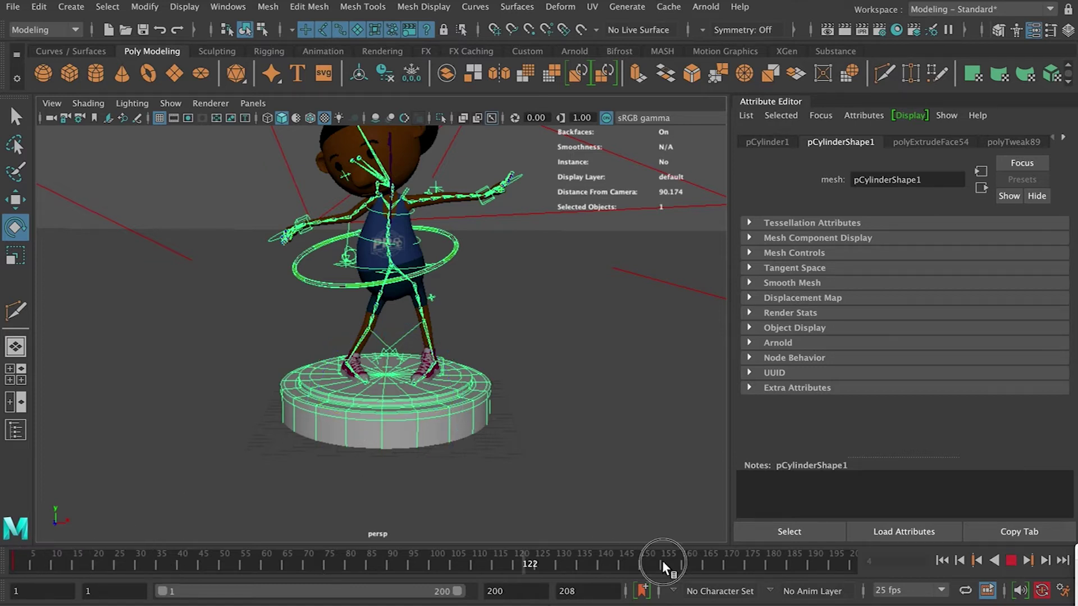
{"action": "left_click", "coordinate": [858, 566]}
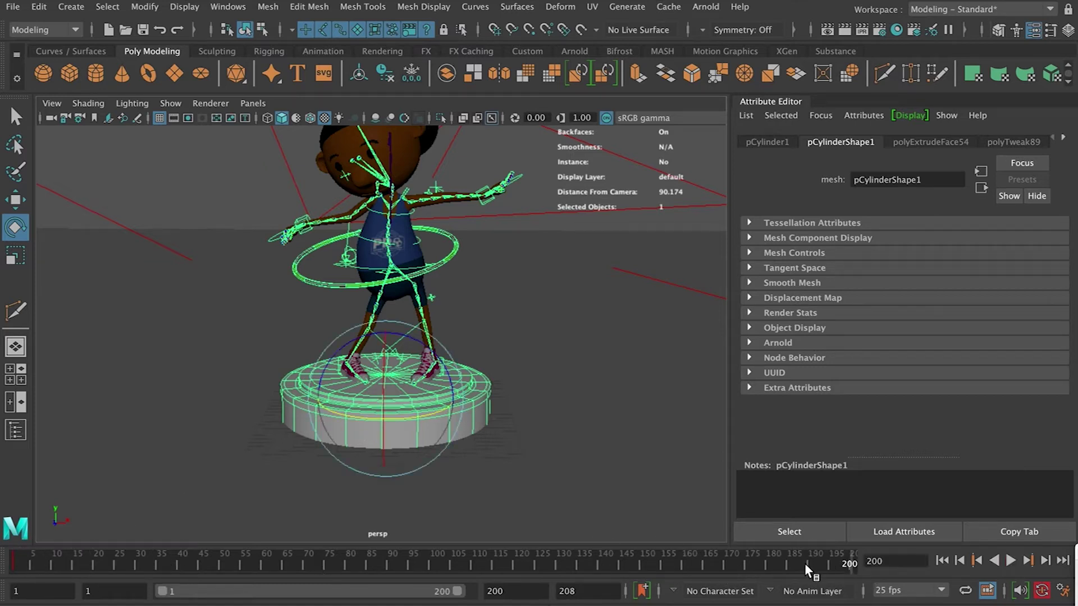
{"action": "left_click", "coordinate": [1068, 31]}
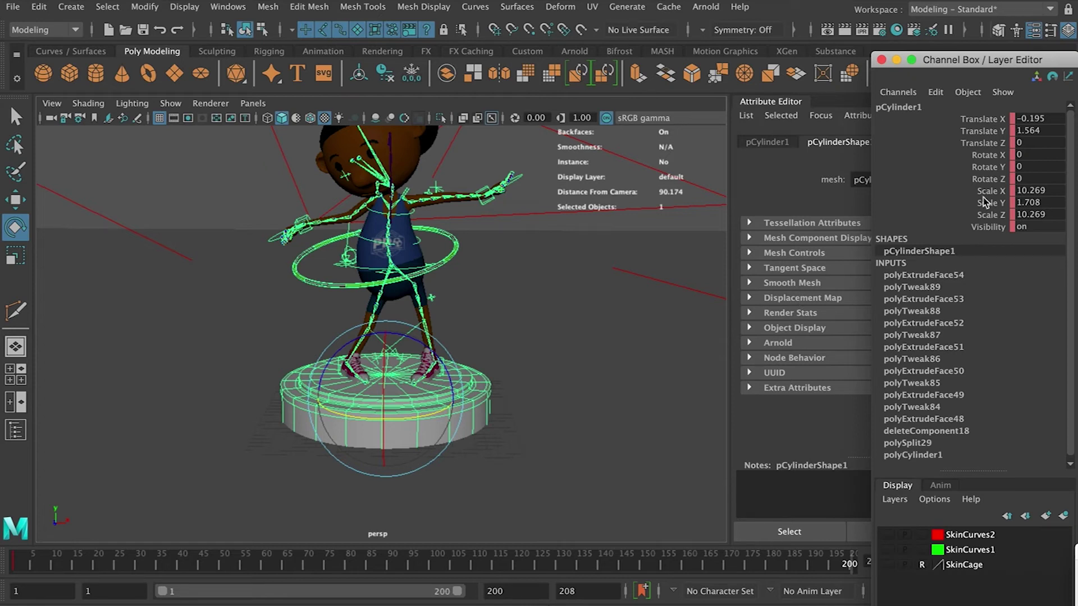
Set the platform's Rotate Y to -360 at frame 200
{"action": "left_click", "coordinate": [1035, 167]}
{"action": "middle_click_drag", "start_coordinate": [424, 422], "coordinate": [384, 422]}
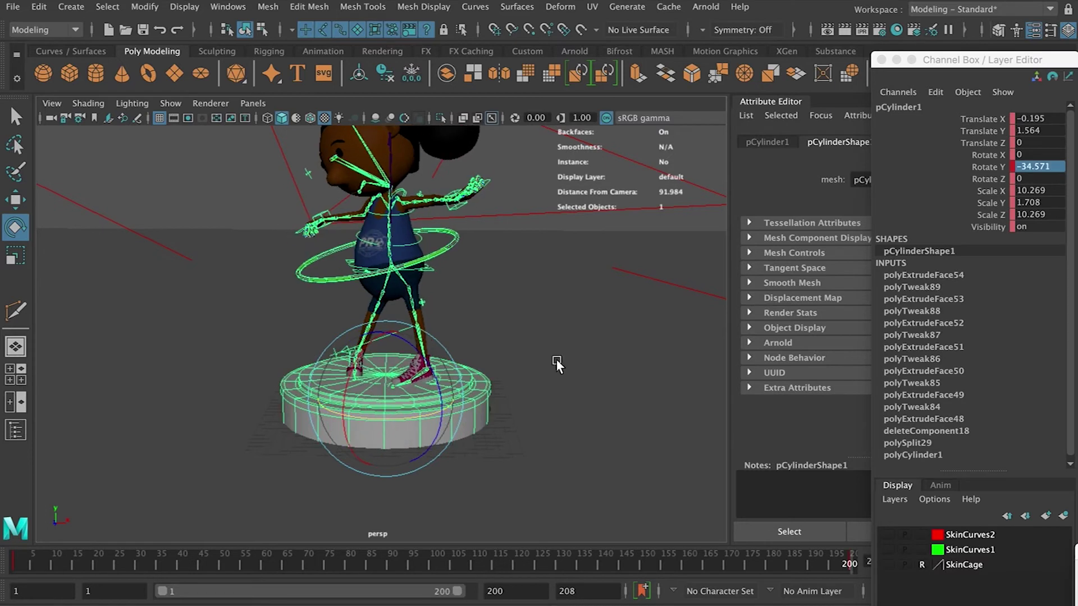
{"action": "left_click", "coordinate": [1053, 168]}
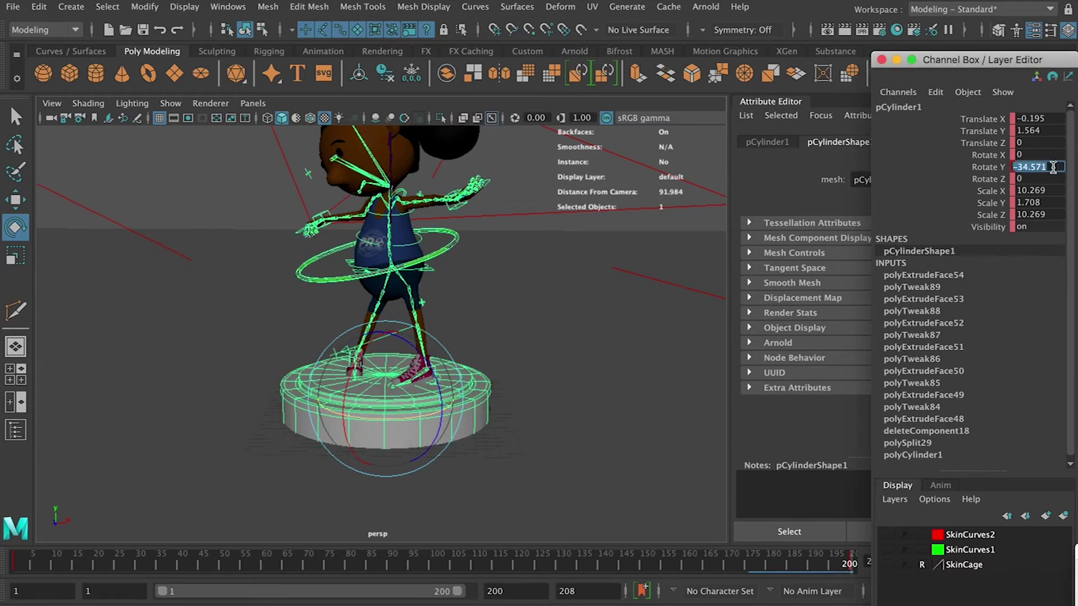
{"action": "type", "text": "-"}
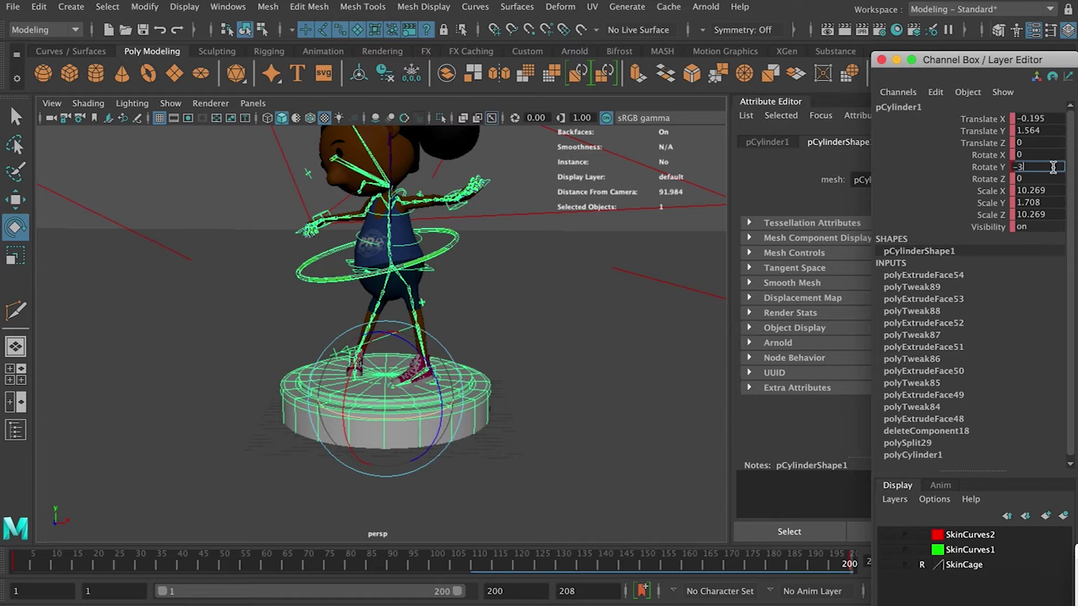
{"action": "type", "text": "360"}
{"action": "key", "text": "Return"}
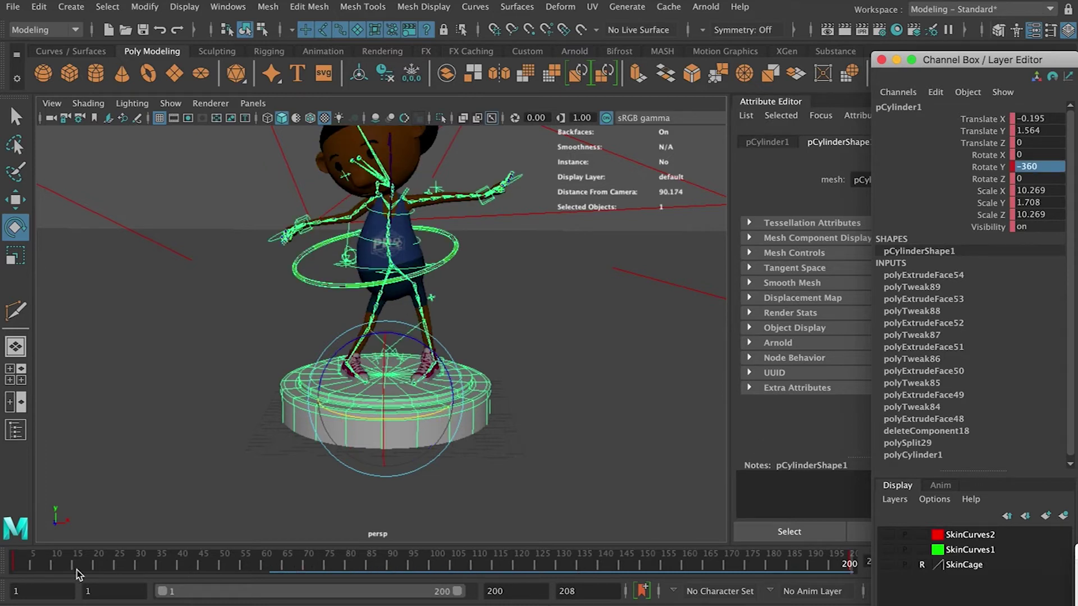
Scrub the timeline to review the platform's turn and undo the -360 rotation
{"action": "left_click_drag", "start_coordinate": [15, 567], "coordinate": [164, 564]}
{"action": "key", "text": "super+z"}
{"action": "left_click_drag", "start_coordinate": [520, 410], "coordinate": [492, 467], "text": "alt"}
{"action": "scroll", "coordinate": [492, 467], "scroll_direction": "down", "scroll_amount": 8}
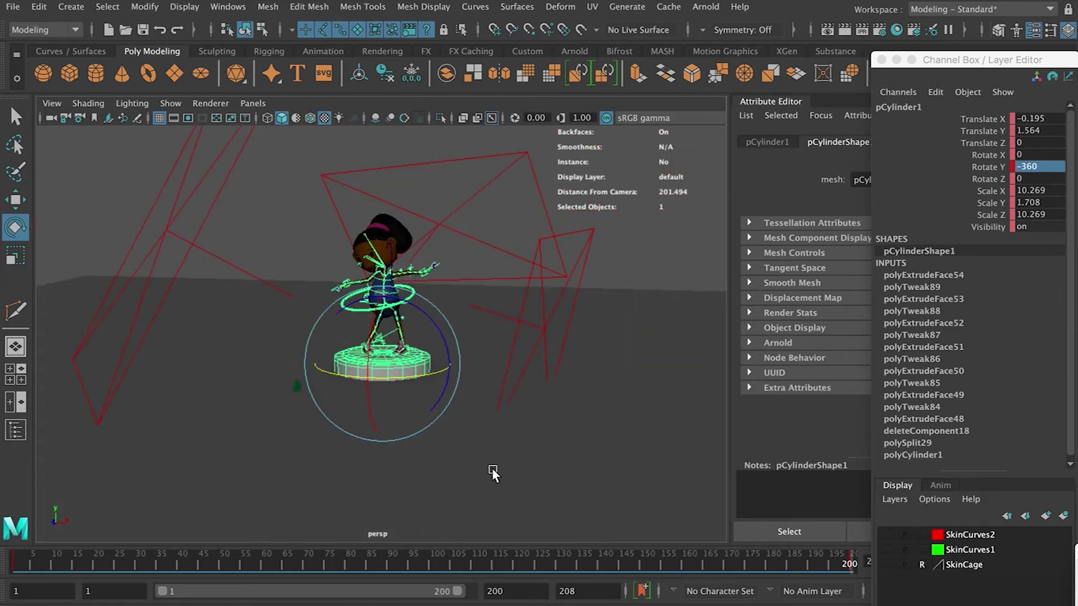
{"action": "scroll", "coordinate": [492, 467], "scroll_direction": "up", "scroll_amount": 2}
{"action": "left_click_drag", "start_coordinate": [741, 565], "coordinate": [339, 568]}
{"action": "key", "text": "super+z"}
{"action": "key", "text": "super+z"}
{"action": "key", "text": "super+z"}
{"action": "key", "text": "super+z"}
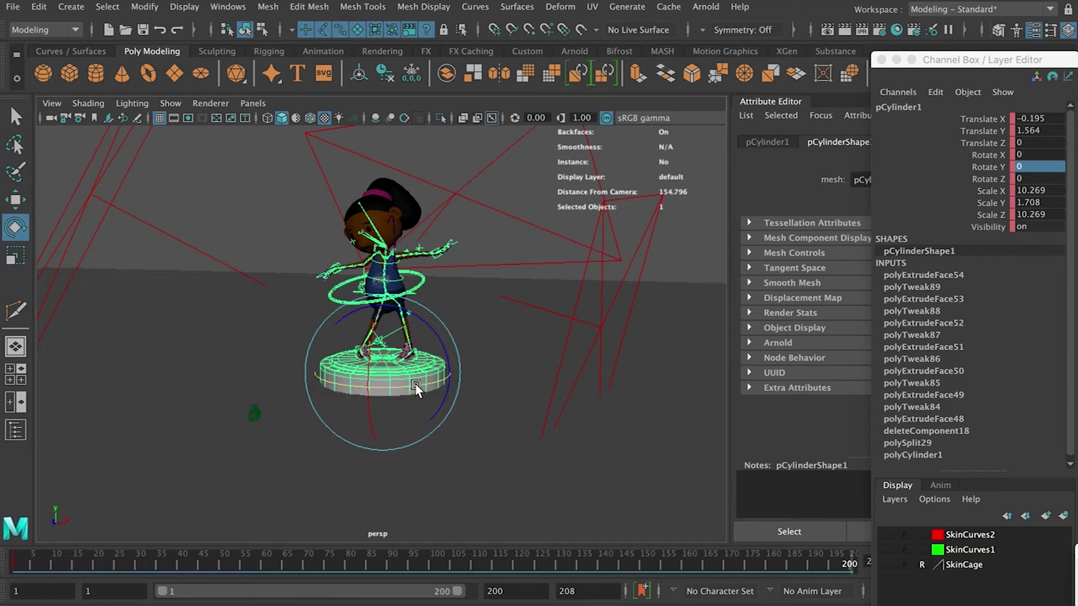
Enter -360 again for the platform's Rotate Y at frame 200 and scrub the timeline to check the turn
{"action": "mouse_move", "coordinate": [394, 387]}
{"action": "left_mouse_down"}
{"action": "mouse_move", "coordinate": [410, 385]}
{"action": "mouse_move", "coordinate": [343, 385]}
{"action": "mouse_move", "coordinate": [433, 378]}
{"action": "mouse_move", "coordinate": [319, 386]}
{"action": "mouse_move", "coordinate": [439, 378]}
{"action": "mouse_move", "coordinate": [366, 390]}
{"action": "mouse_move", "coordinate": [423, 384]}
{"action": "mouse_move", "coordinate": [407, 387]}
{"action": "left_mouse_up"}
{"action": "left_click", "coordinate": [1045, 172]}
{"action": "left_click", "coordinate": [1057, 165]}
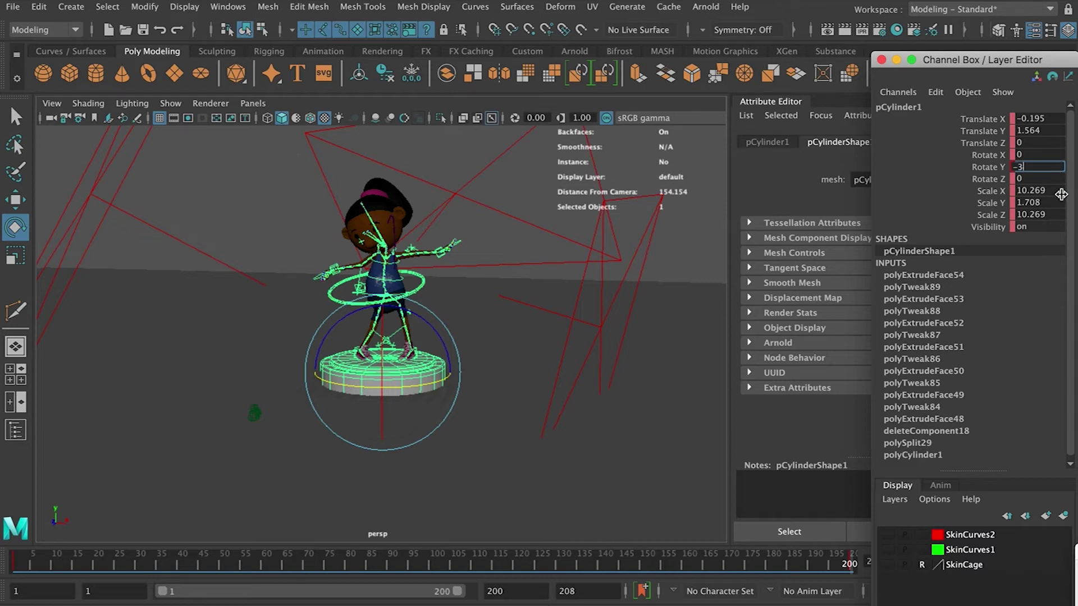
{"action": "key", "text": "Return"}
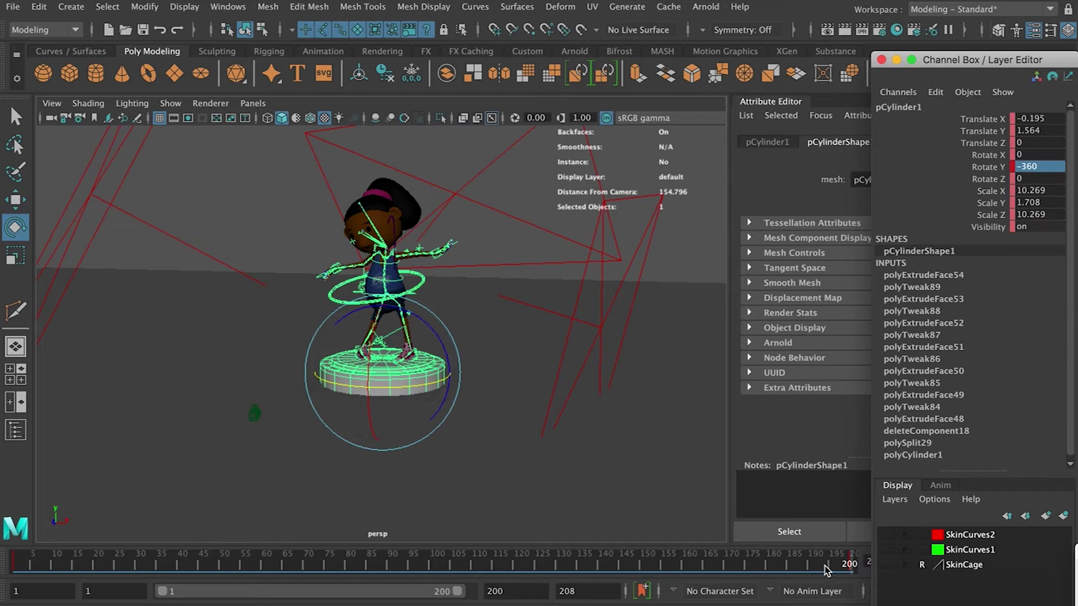
{"action": "left_click_drag", "start_coordinate": [826, 571], "coordinate": [265, 569]}
{"action": "key", "text": "super+z"}
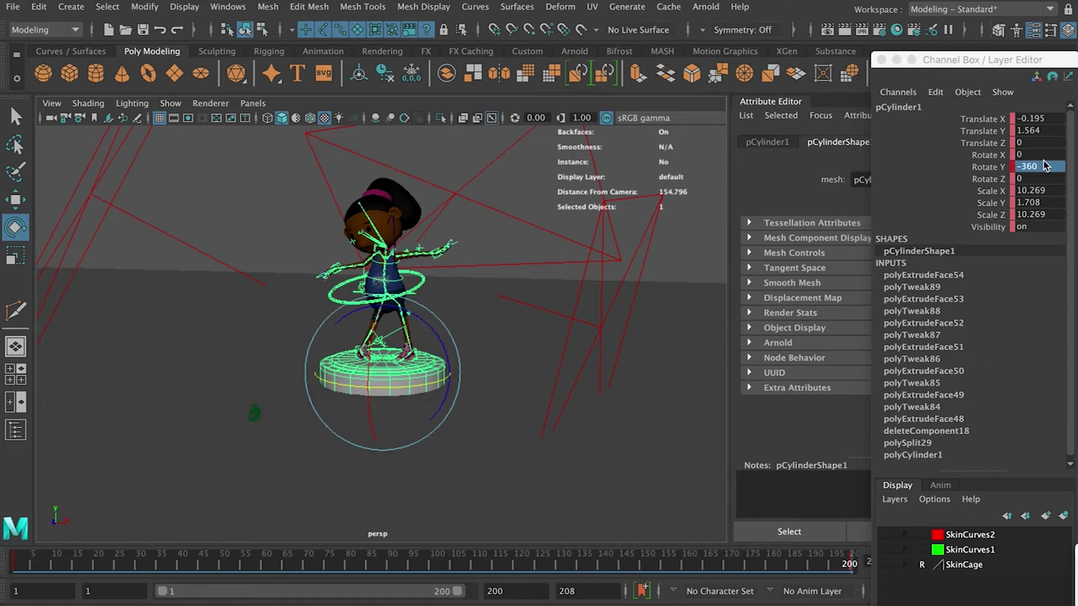
Try a Rotate Y of 359 for the platform at frame 200 and scrub back through the timeline
{"action": "left_click", "coordinate": [1045, 166]}
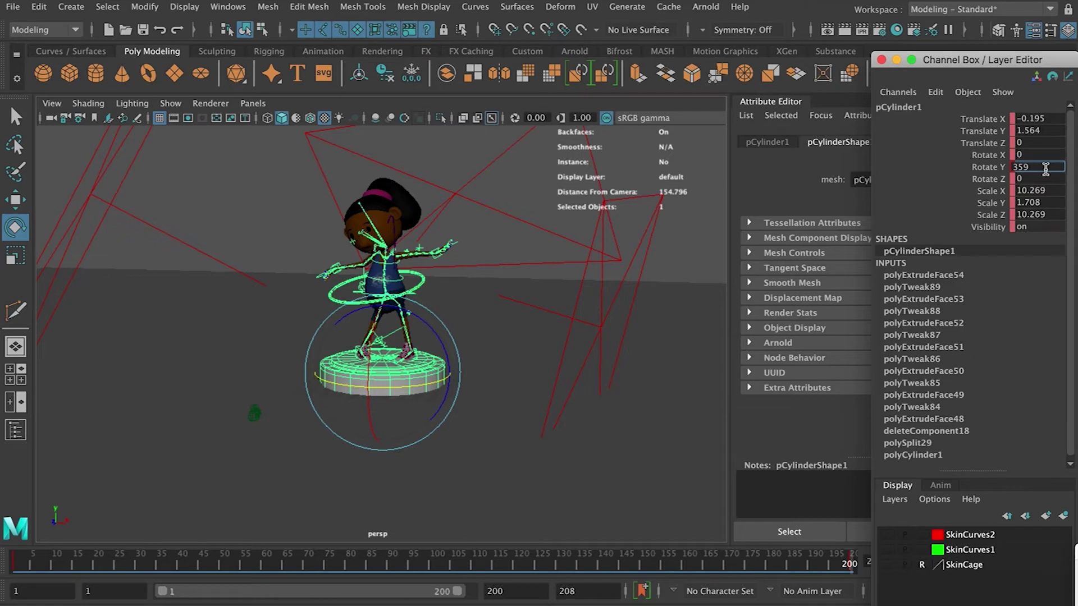
{"action": "type", "text": "359"}
{"action": "key", "text": "Return"}
{"action": "left_click_drag", "start_coordinate": [825, 563], "coordinate": [932, 585]}
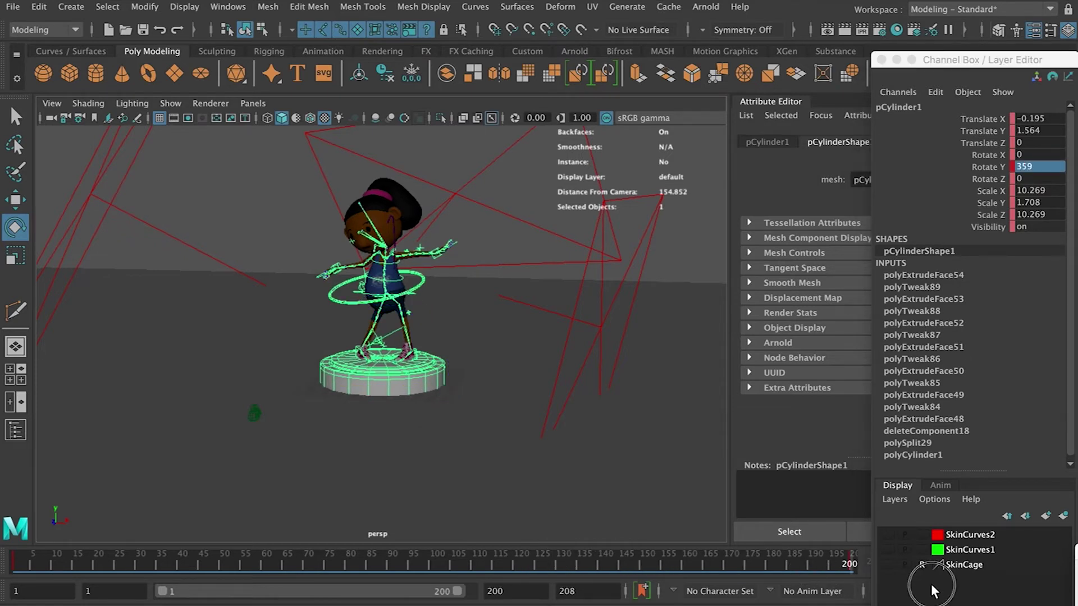
{"action": "mouse_move", "coordinate": [512, 560]}
{"action": "left_mouse_down"}
{"action": "mouse_move", "coordinate": [241, 517]}
{"action": "mouse_move", "coordinate": [507, 563]}
{"action": "left_mouse_up"}
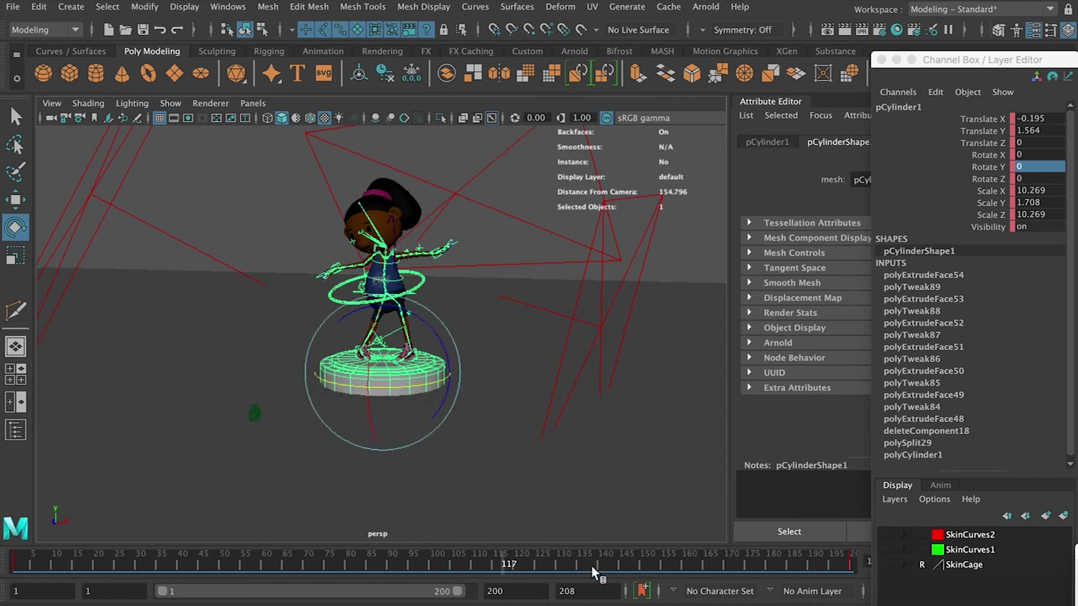
Set the tangents of the platform's keys across the whole timeline, frames 1 to 200, to Linear
{"action": "left_click_drag", "start_coordinate": [659, 562], "coordinate": [110, 575]}
{"action": "left_click", "coordinate": [853, 563]}
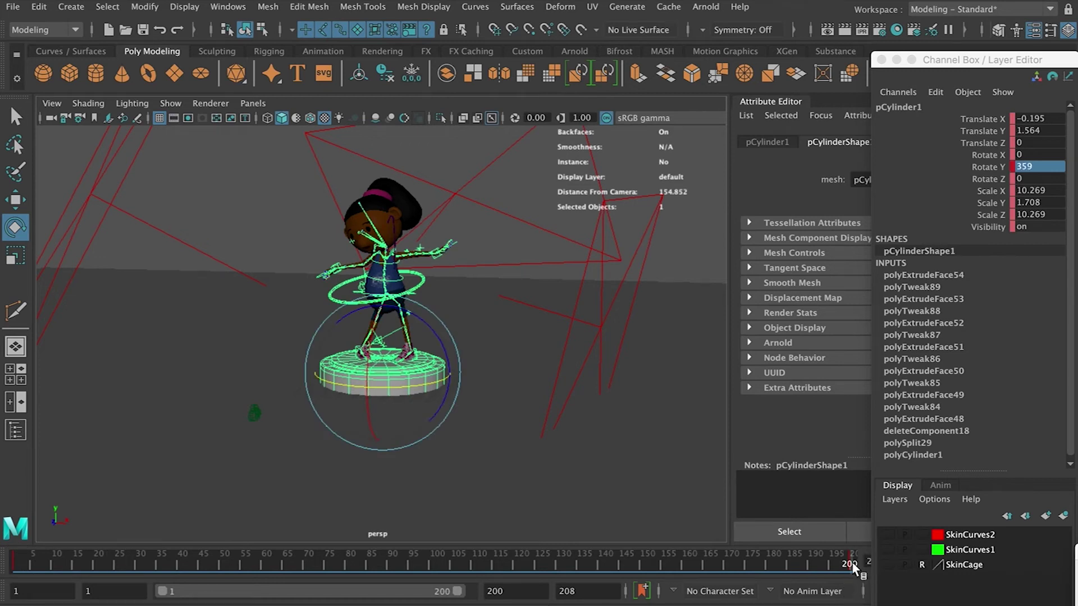
{"action": "left_click_drag", "start_coordinate": [851, 562], "coordinate": [14, 562], "text": "shift"}
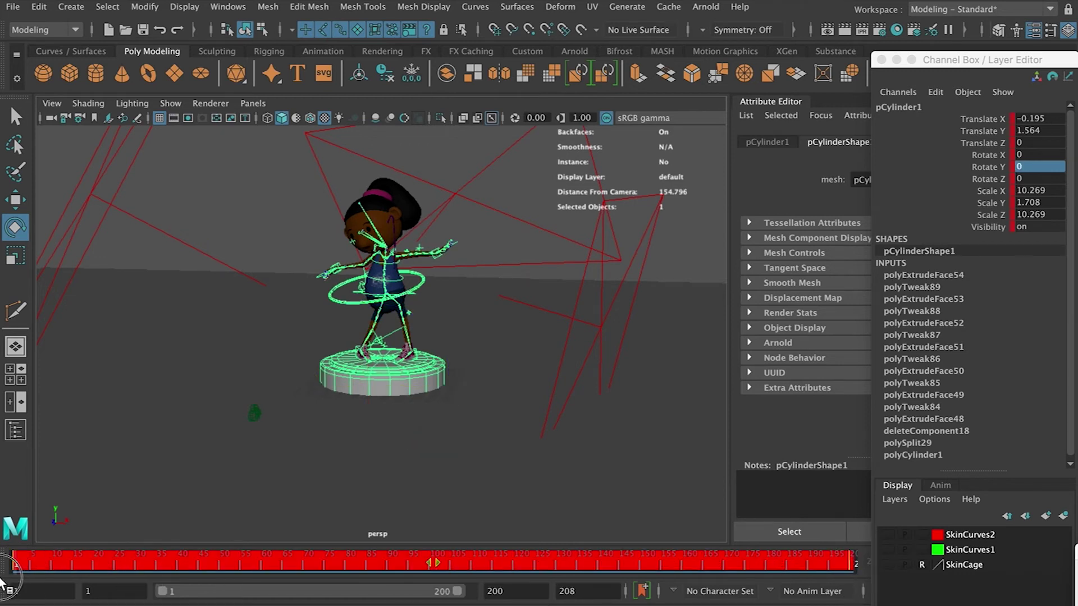
{"action": "right_click", "coordinate": [128, 555]}
{"action": "mouse_move", "coordinate": [261, 371]}
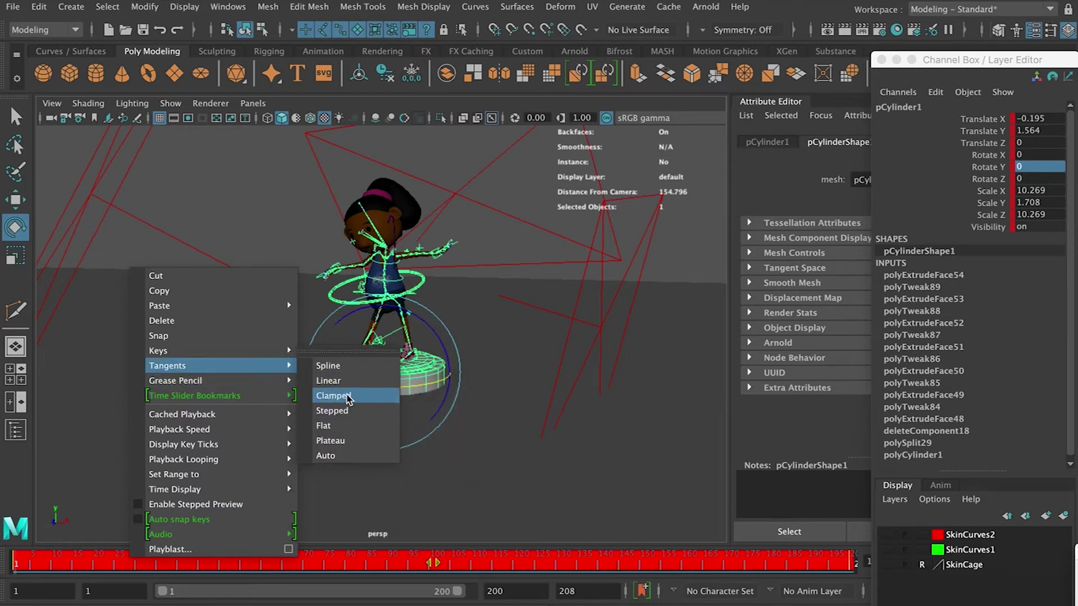
{"action": "left_click", "coordinate": [336, 382]}
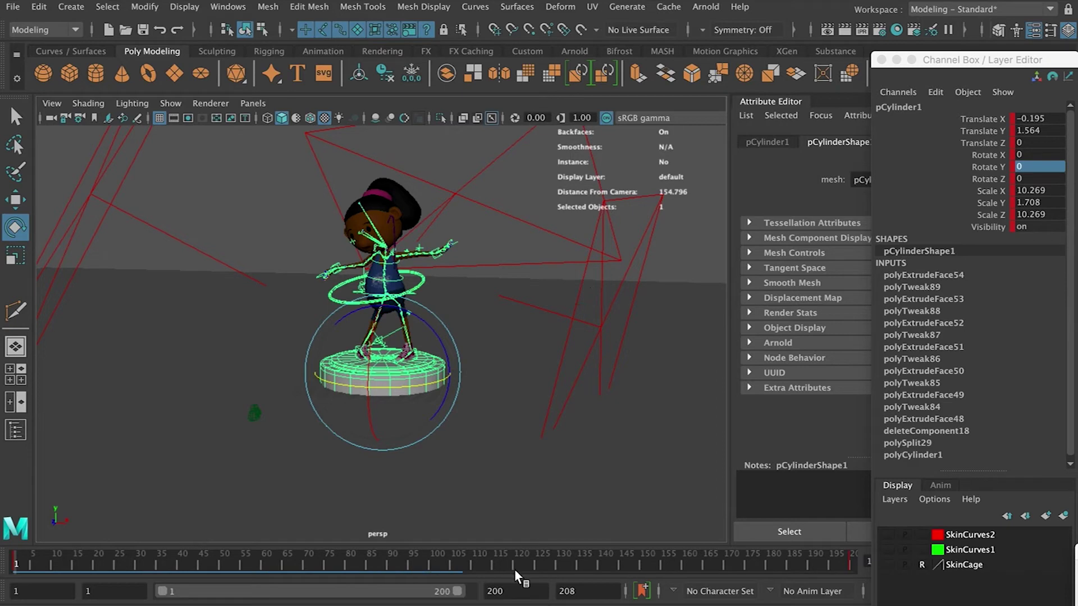
Close the floating Channel Box / Layer Editor and play the turntable from frame 1 with nothing selected
{"action": "left_click", "coordinate": [450, 561]}
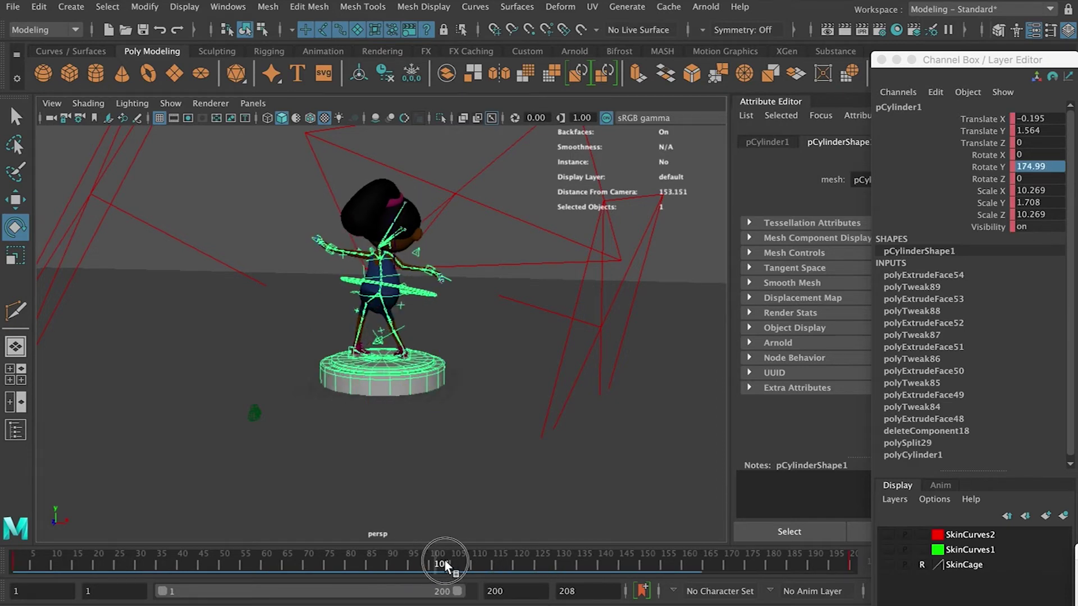
{"action": "left_click", "coordinate": [17, 562]}
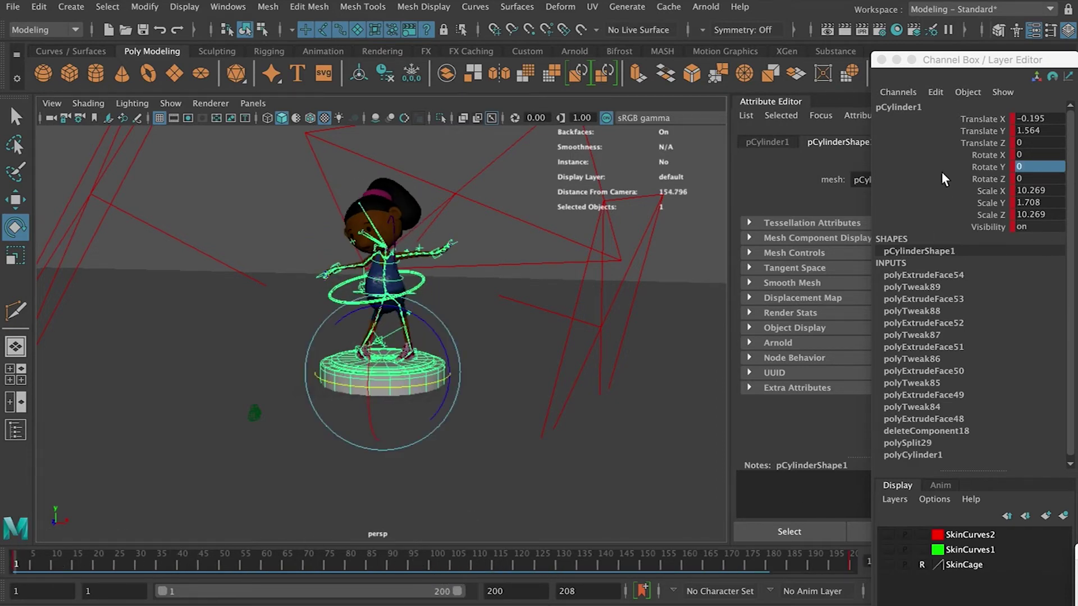
{"action": "left_click", "coordinate": [881, 59]}
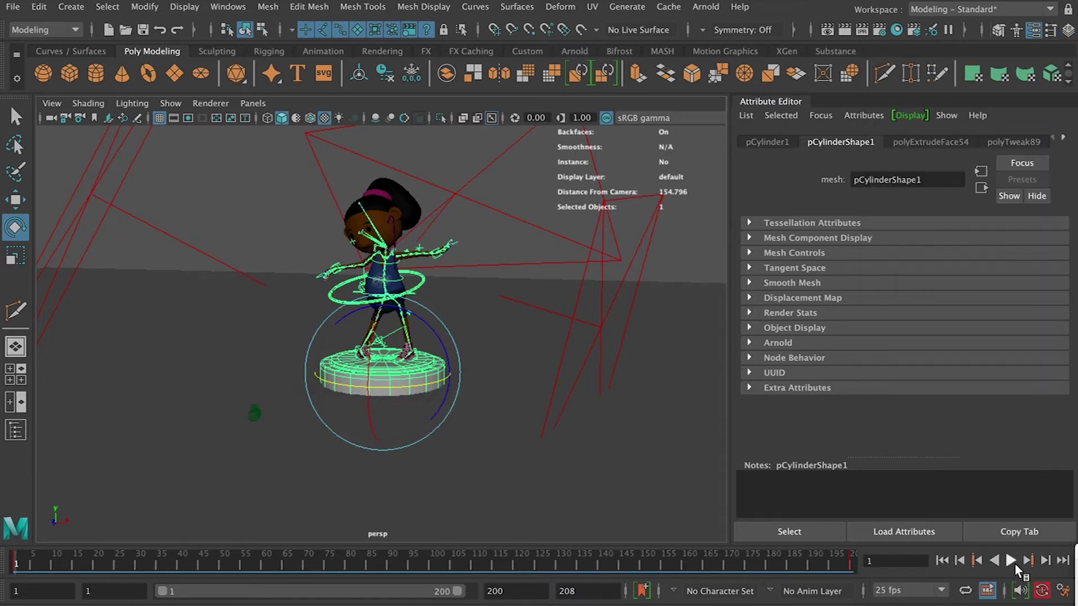
{"action": "left_click", "coordinate": [1013, 562]}
{"action": "left_click", "coordinate": [702, 476]}
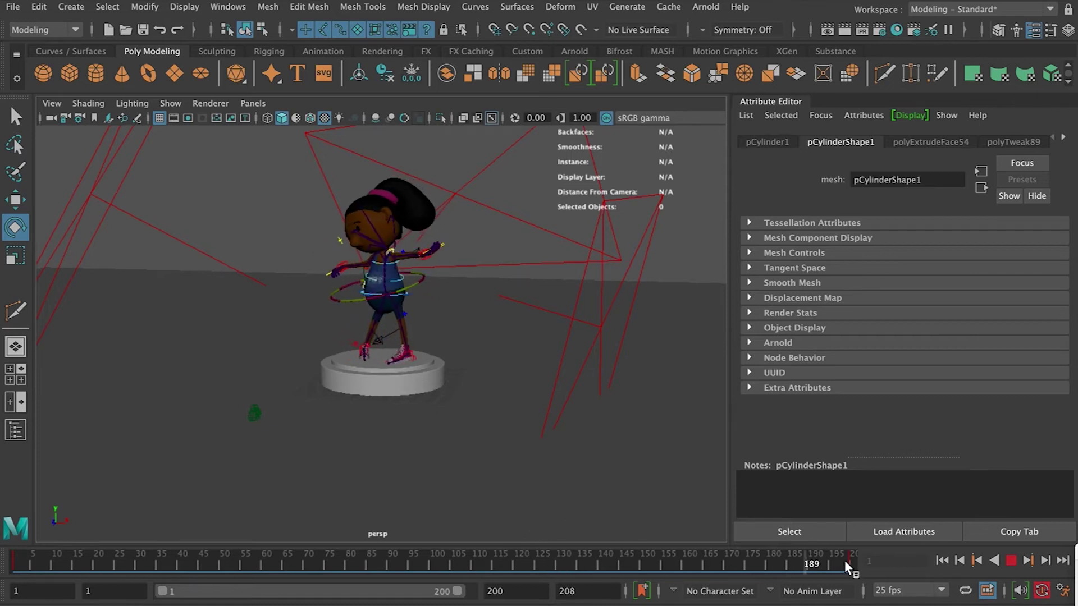
Look through camera1 in the viewport and stop the playback
{"action": "left_click_drag", "start_coordinate": [5, 565], "coordinate": [57, 583]}
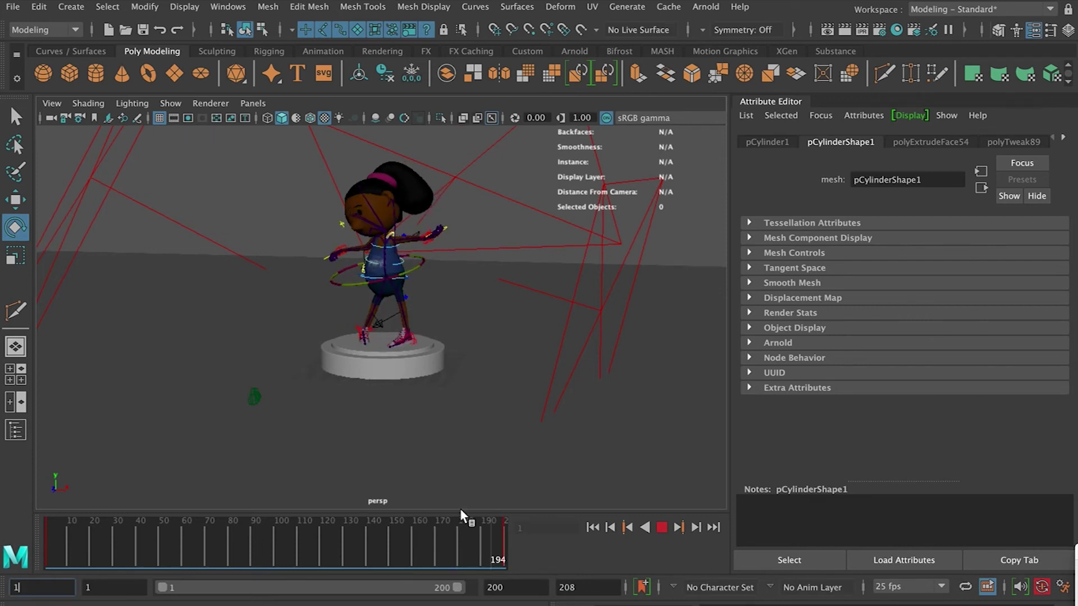
{"action": "left_click_drag", "start_coordinate": [460, 508], "coordinate": [466, 542]}
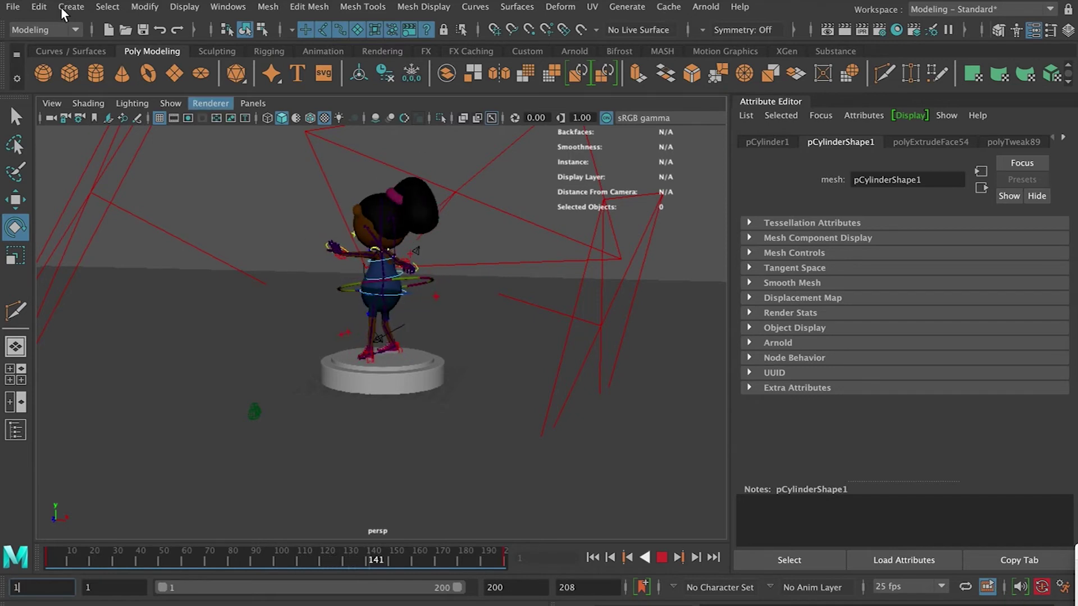
{"action": "left_click", "coordinate": [254, 103]}
{"action": "mouse_move", "coordinate": [359, 118]}
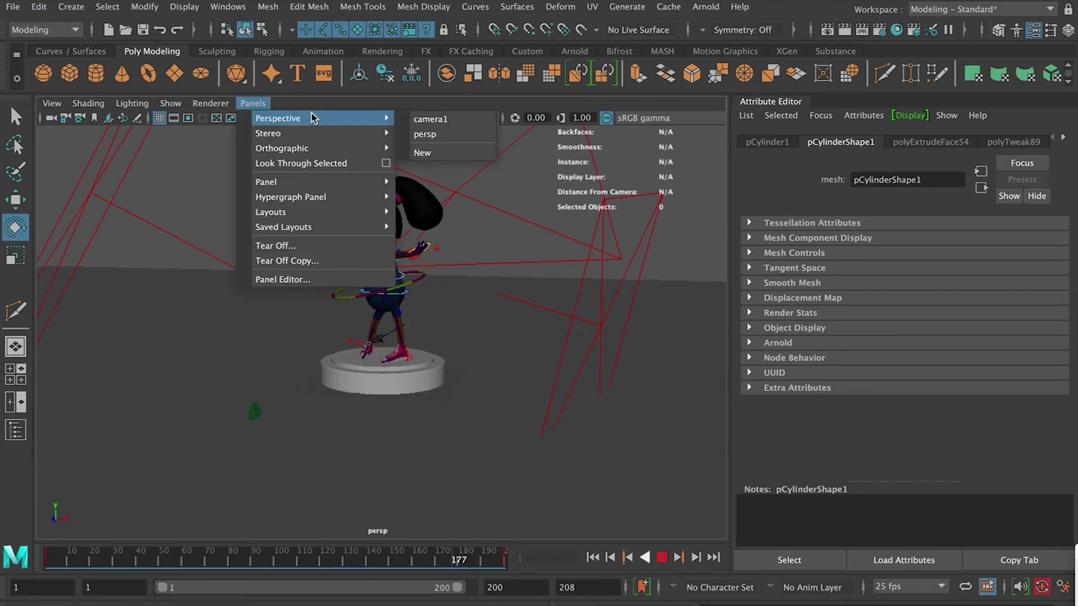
{"action": "left_click", "coordinate": [443, 119]}
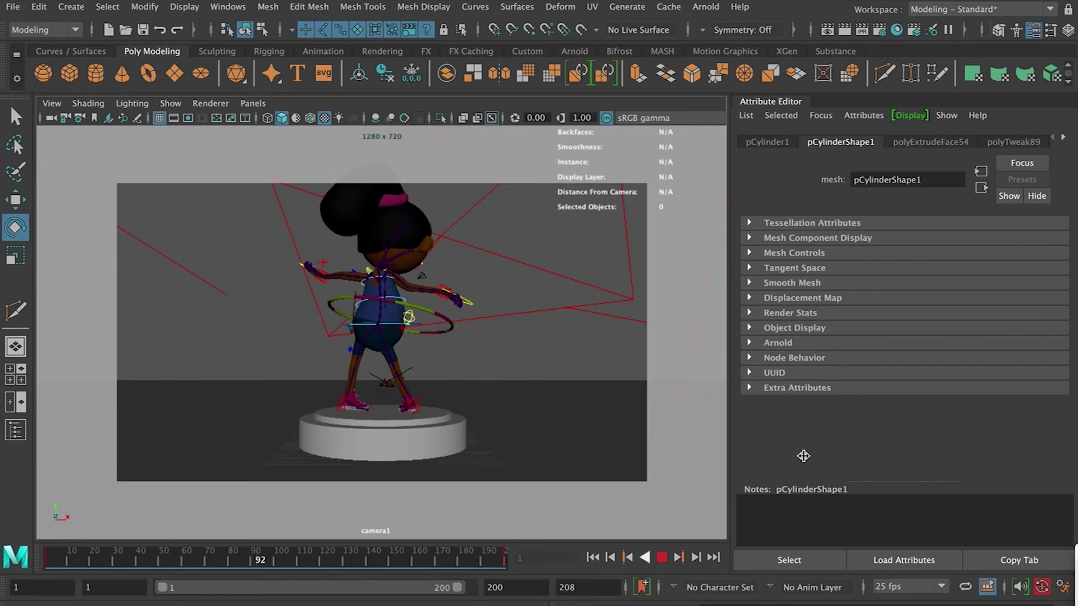
{"action": "left_click", "coordinate": [662, 557]}
{"action": "left_click", "coordinate": [602, 479]}
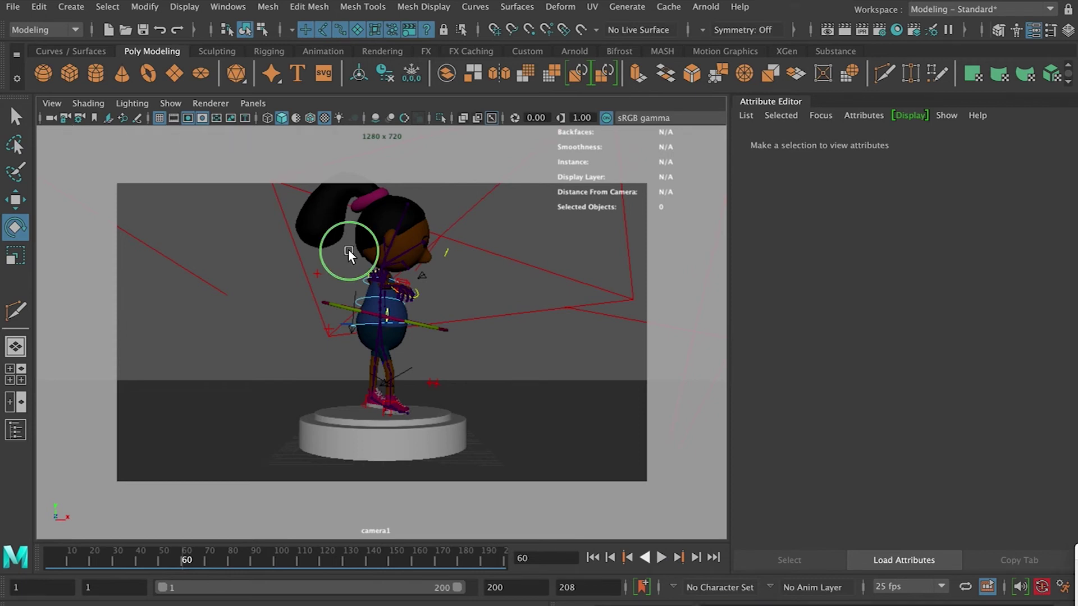
Reframe camera1 slightly farther back so the whole character and platform fit, and play the animation to check the framing
{"action": "left_click_drag", "start_coordinate": [349, 247], "coordinate": [348, 237], "text": "alt"}
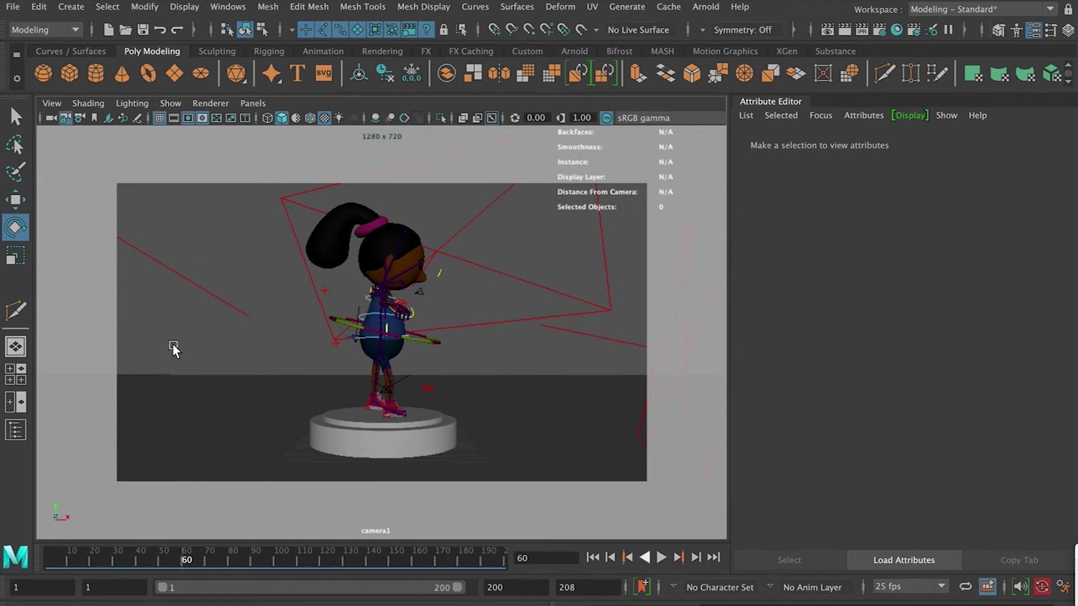
{"action": "left_click", "coordinate": [663, 557]}
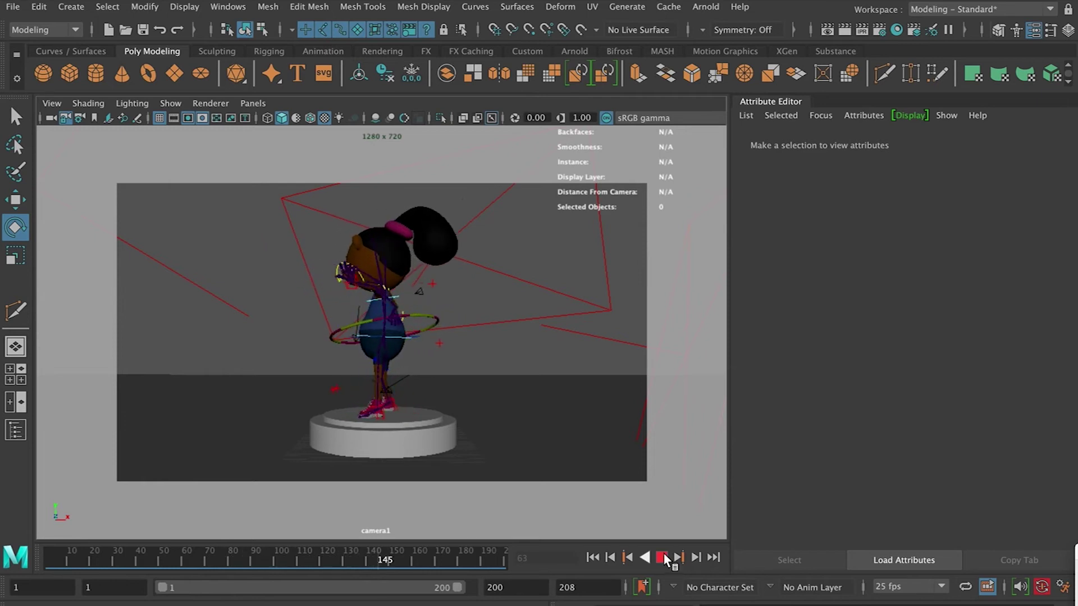
{"action": "left_click", "coordinate": [663, 557]}
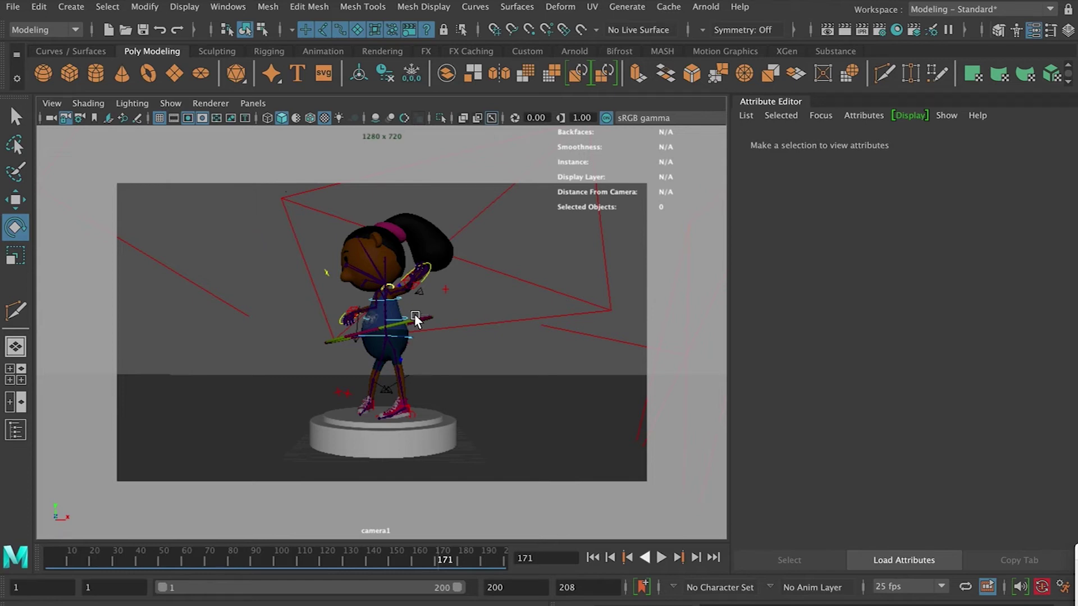
Turn off X-Ray Joints and hide the NURBS curves in the camera1 view, and play the animation without the rig controls
{"action": "key", "text": "alt+1"}
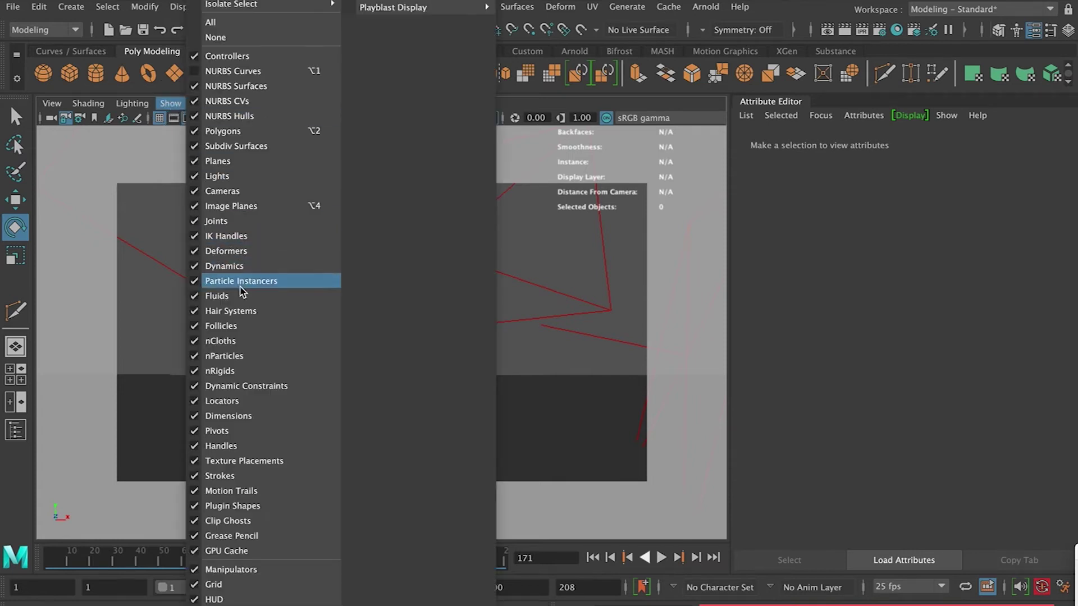
{"action": "left_click", "coordinate": [241, 22]}
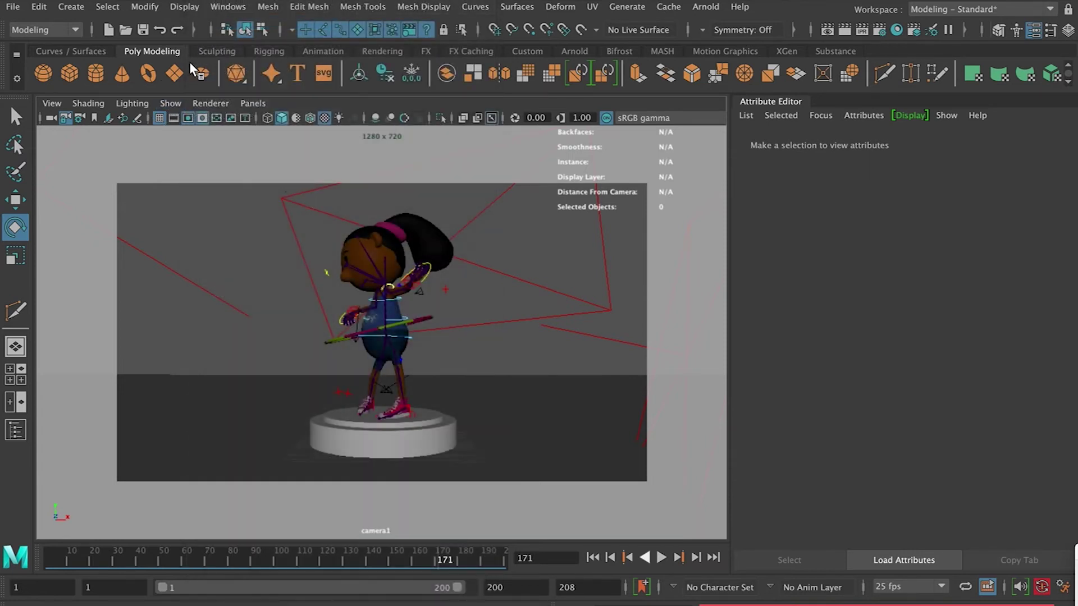
{"action": "left_click", "coordinate": [174, 103]}
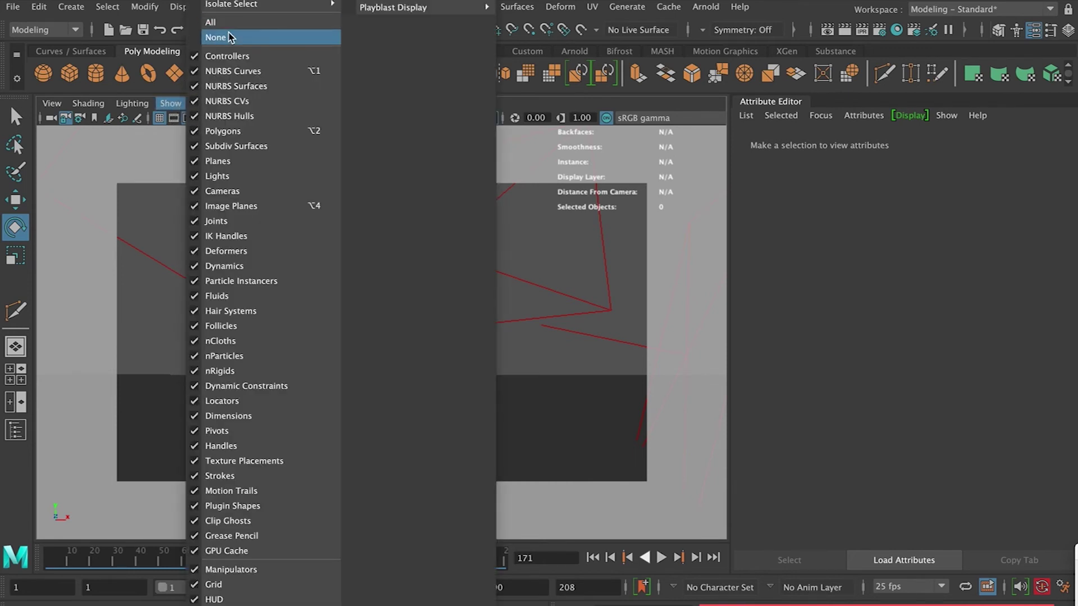
{"action": "mouse_move", "coordinate": [93, 103]}
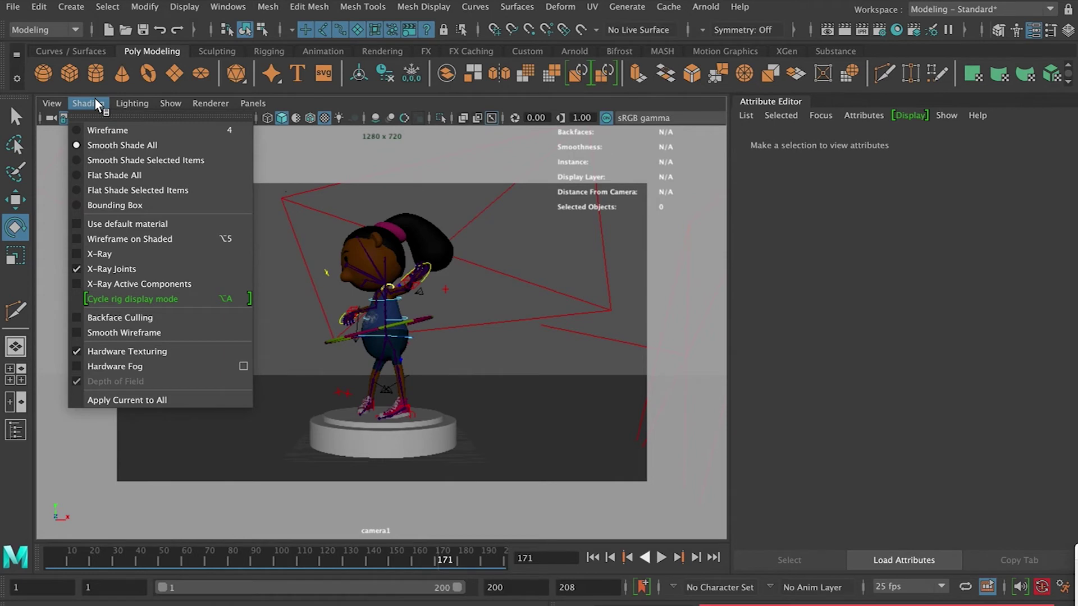
{"action": "left_click", "coordinate": [121, 271]}
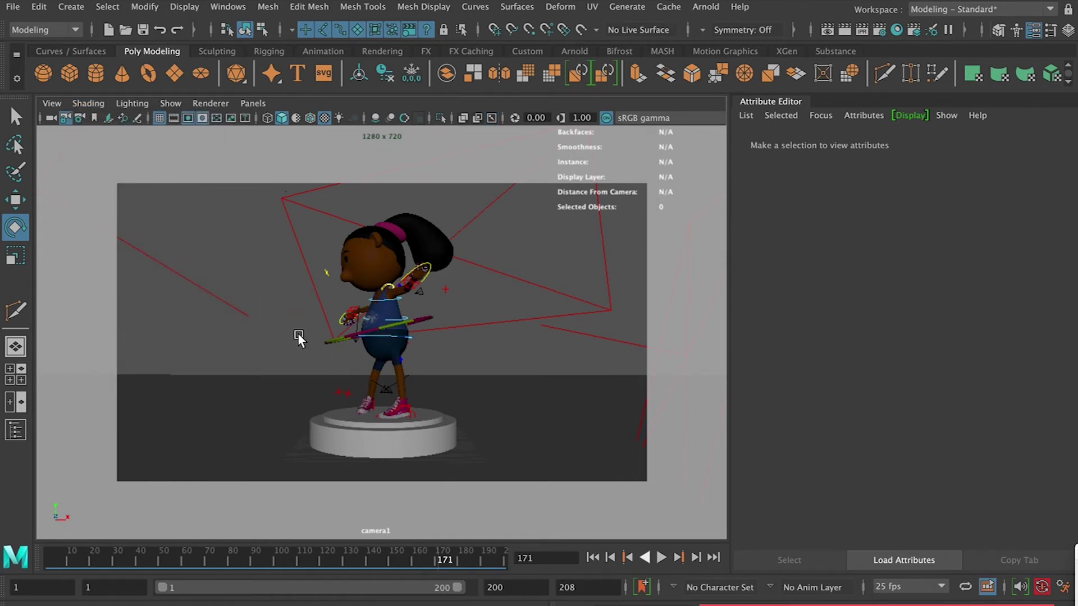
{"action": "key", "text": "alt+1"}
{"action": "key", "text": "alt+v"}
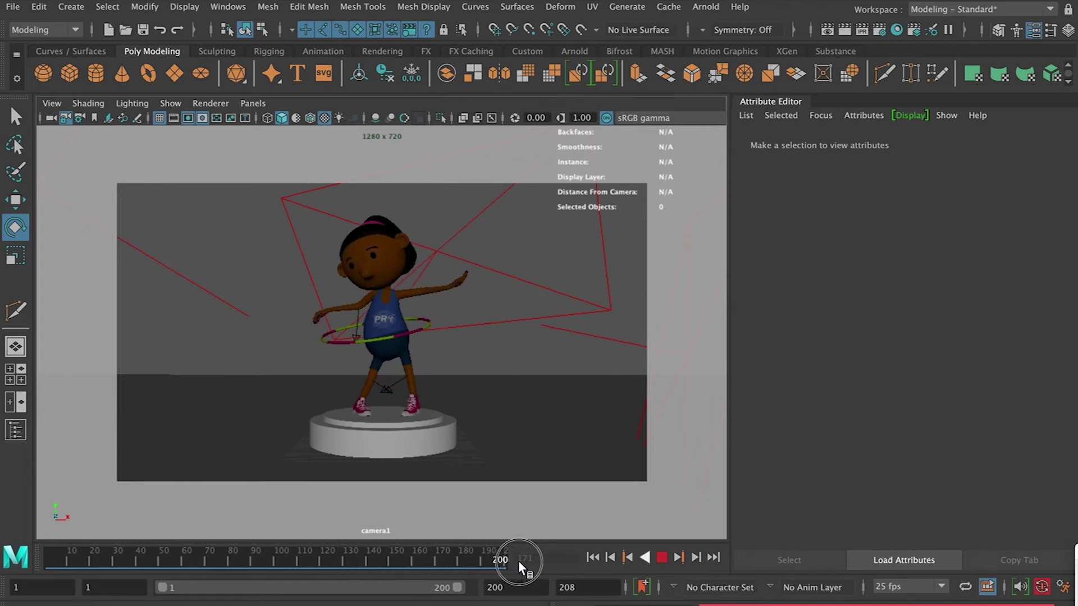
Go to frame 200 and select the platform with the Move tool
{"action": "mouse_move", "coordinate": [519, 562]}
{"action": "left_mouse_down"}
{"action": "mouse_move", "coordinate": [284, 567]}
{"action": "mouse_move", "coordinate": [508, 561]}
{"action": "left_mouse_up"}
{"action": "left_click", "coordinate": [386, 436]}
{"action": "right_click_drag", "start_coordinate": [385, 437], "coordinate": [385, 254]}
{"action": "key", "text": "w"}
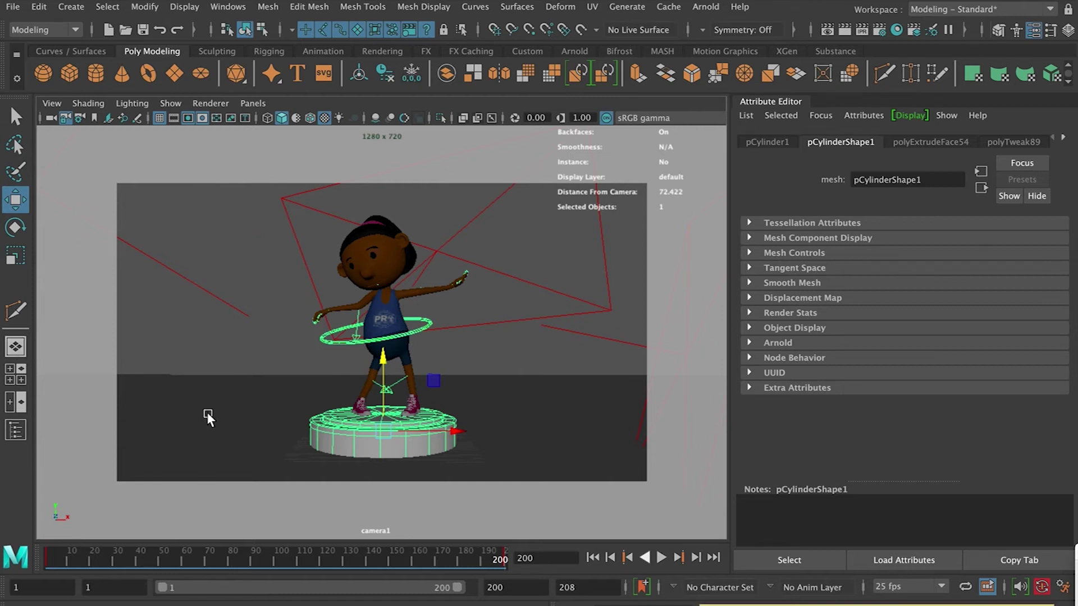
Examine the platform and the character's feet from several angles in the persp view, scrubbing back to frame 120
{"action": "left_click", "coordinate": [253, 103]}
{"action": "mouse_move", "coordinate": [359, 119]}
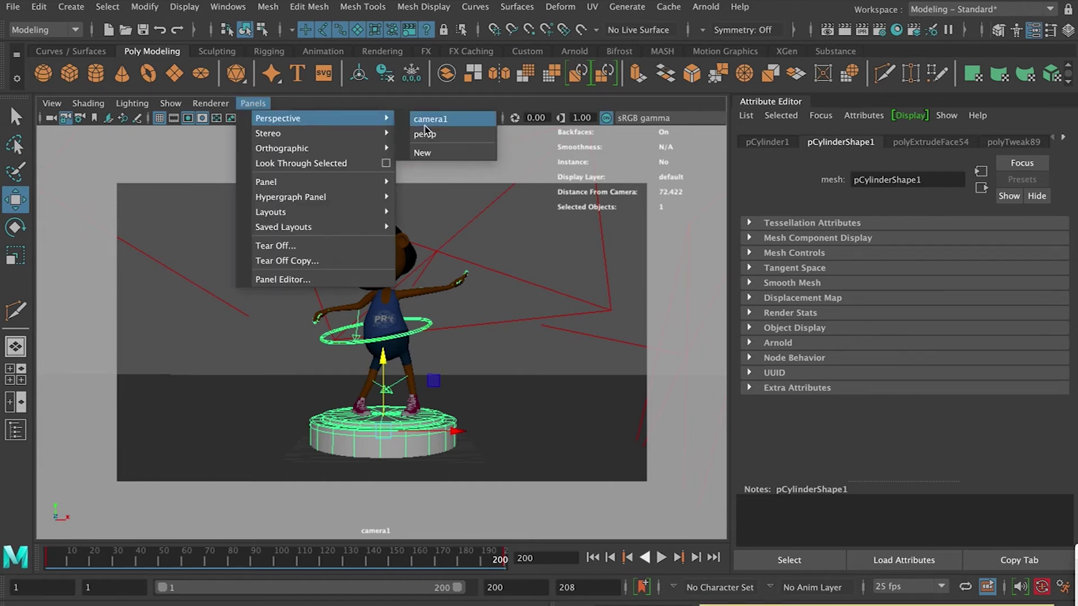
{"action": "left_click", "coordinate": [424, 135]}
{"action": "left_click_drag", "start_coordinate": [380, 390], "coordinate": [420, 391], "text": "alt"}
{"action": "scroll", "coordinate": [400, 403], "scroll_direction": "up", "scroll_amount": 10}
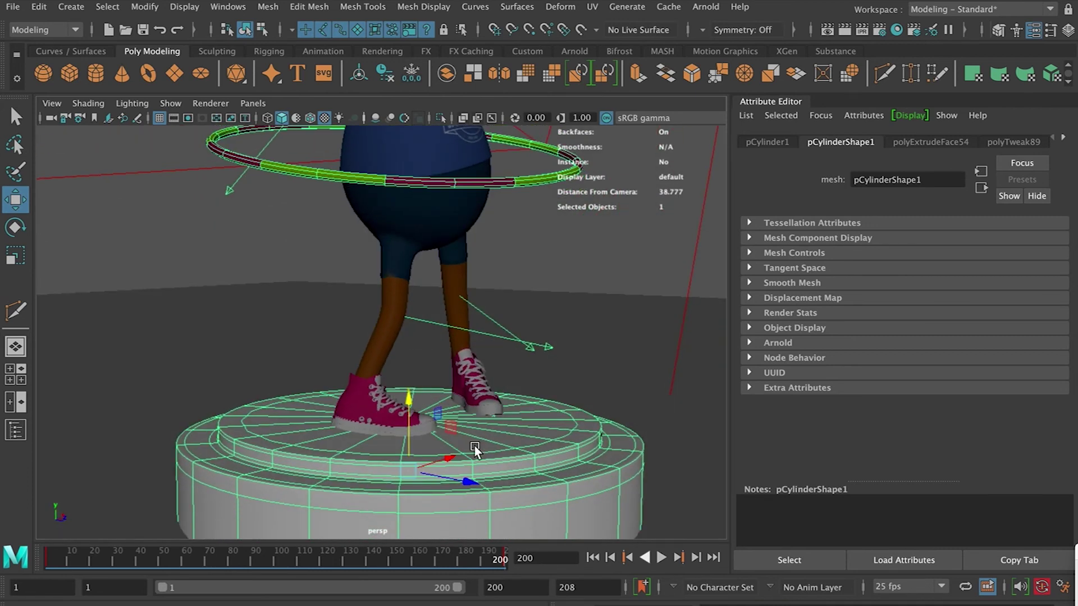
{"action": "left_click_drag", "start_coordinate": [489, 450], "coordinate": [423, 457], "text": "alt"}
{"action": "left_click_drag", "start_coordinate": [456, 492], "coordinate": [404, 480], "text": "alt"}
{"action": "scroll", "coordinate": [404, 480], "scroll_direction": "down", "scroll_amount": 4}
{"action": "left_click_drag", "start_coordinate": [347, 551], "coordinate": [321, 569]}
{"action": "scroll", "coordinate": [355, 458], "scroll_direction": "down", "scroll_amount": 8}
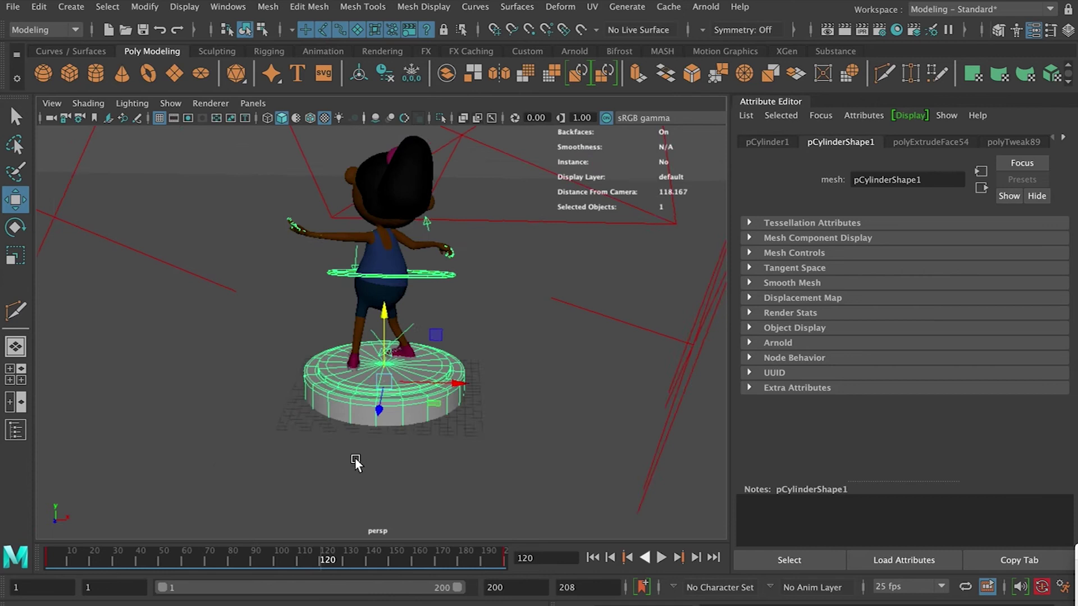
Return the viewport to camera1 and scrub the timeline to frame 200
{"action": "left_click", "coordinate": [252, 104]}
{"action": "mouse_move", "coordinate": [365, 116]}
{"action": "left_click", "coordinate": [444, 115]}
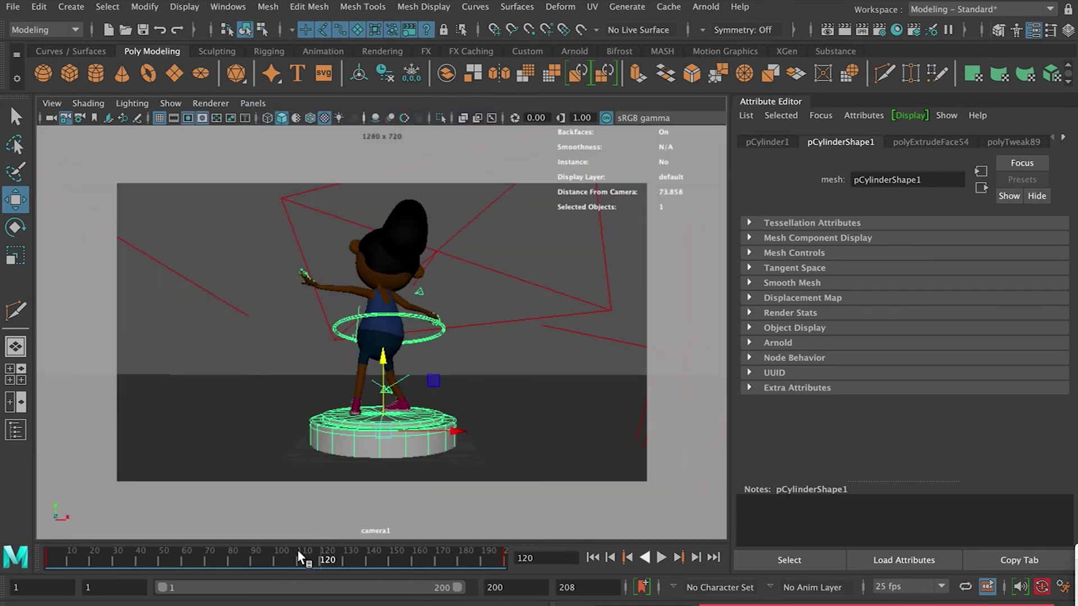
{"action": "left_click_drag", "start_coordinate": [296, 552], "coordinate": [514, 556]}
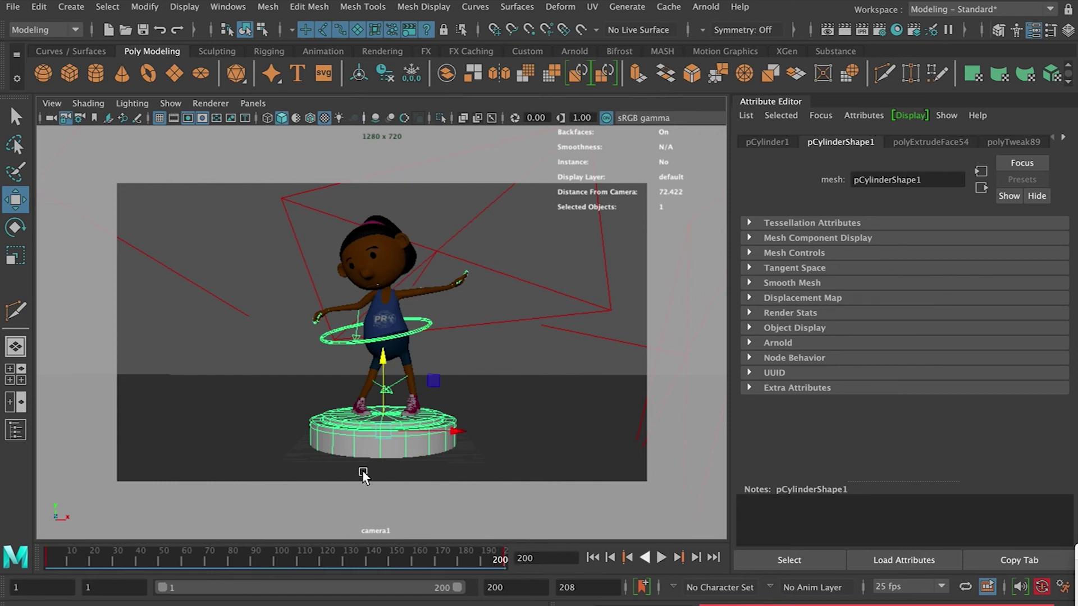
Set Frame/Animation ext to name.#.ext in the common render settings
{"action": "left_click", "coordinate": [879, 32]}
{"action": "left_click_drag", "start_coordinate": [250, 16], "coordinate": [808, 87]}
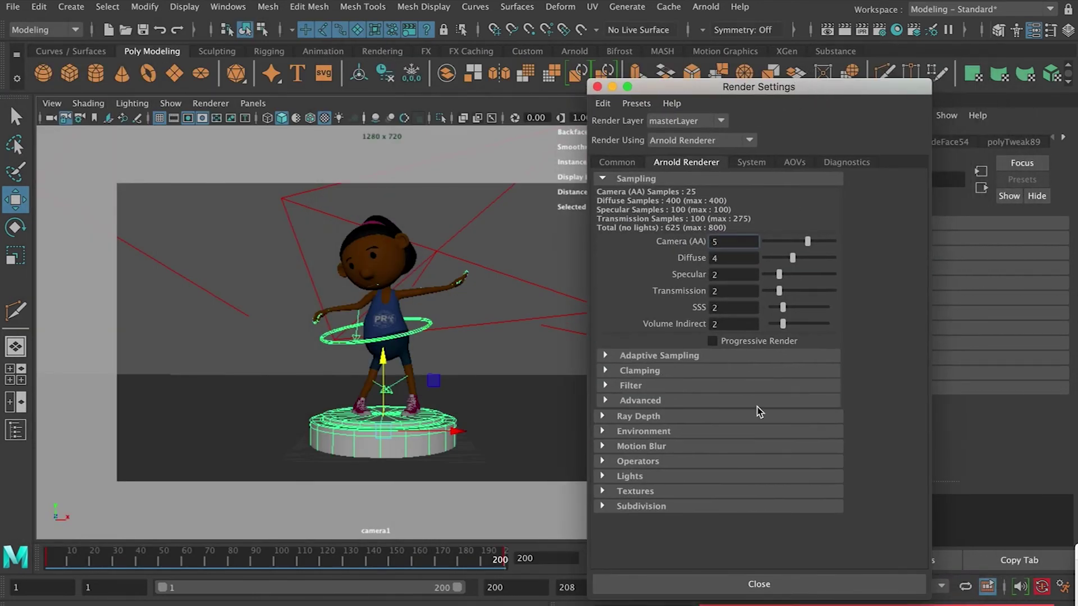
{"action": "left_click", "coordinate": [620, 162]}
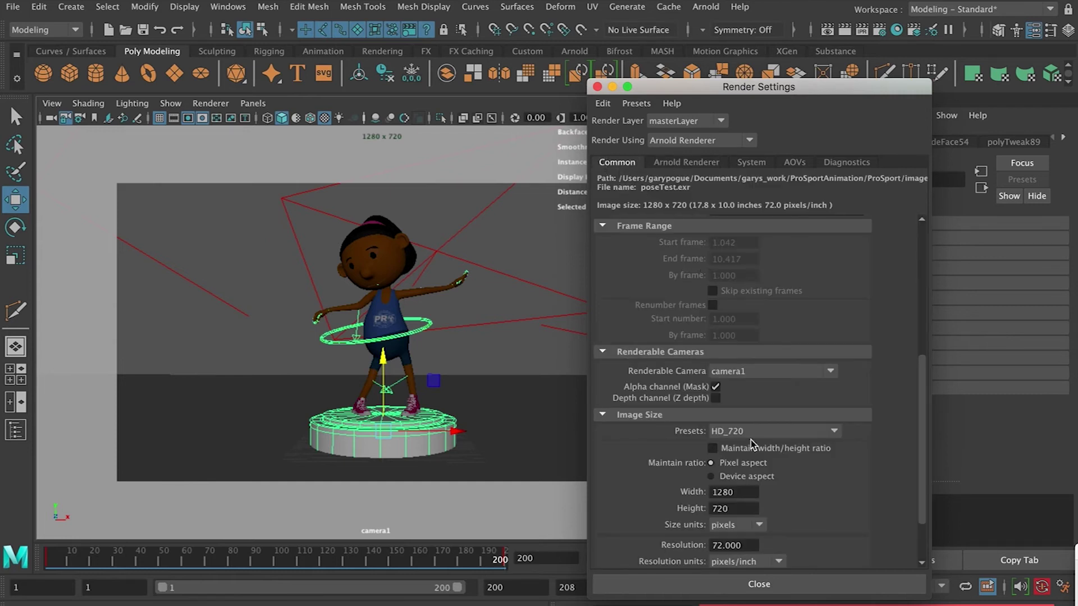
{"action": "scroll", "coordinate": [761, 425], "scroll_direction": "up", "scroll_amount": 3}
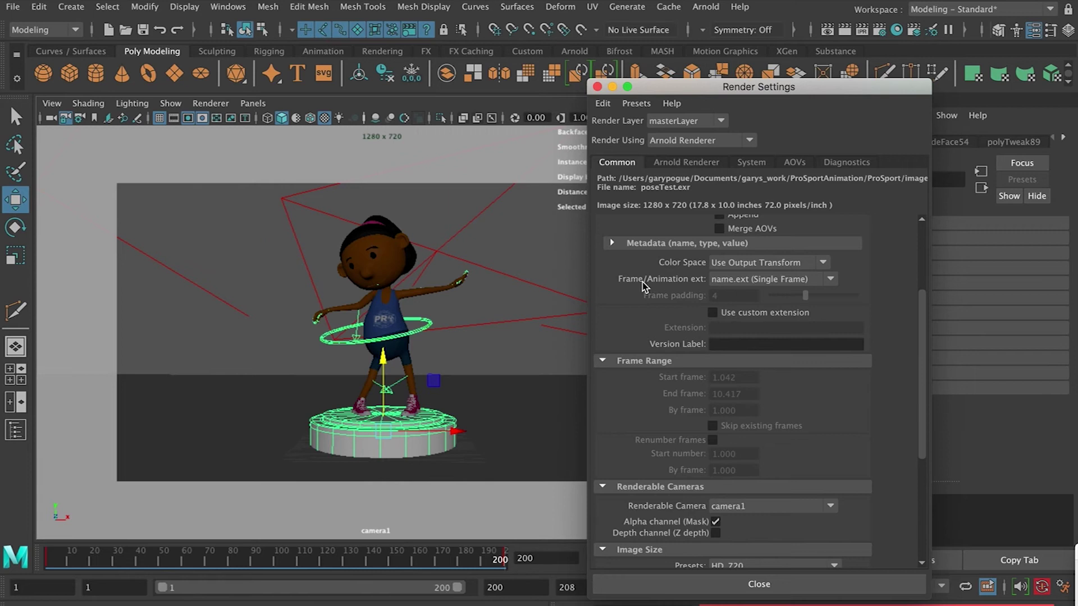
{"action": "left_click", "coordinate": [748, 279]}
{"action": "left_click", "coordinate": [750, 280]}
{"action": "left_click", "coordinate": [752, 281]}
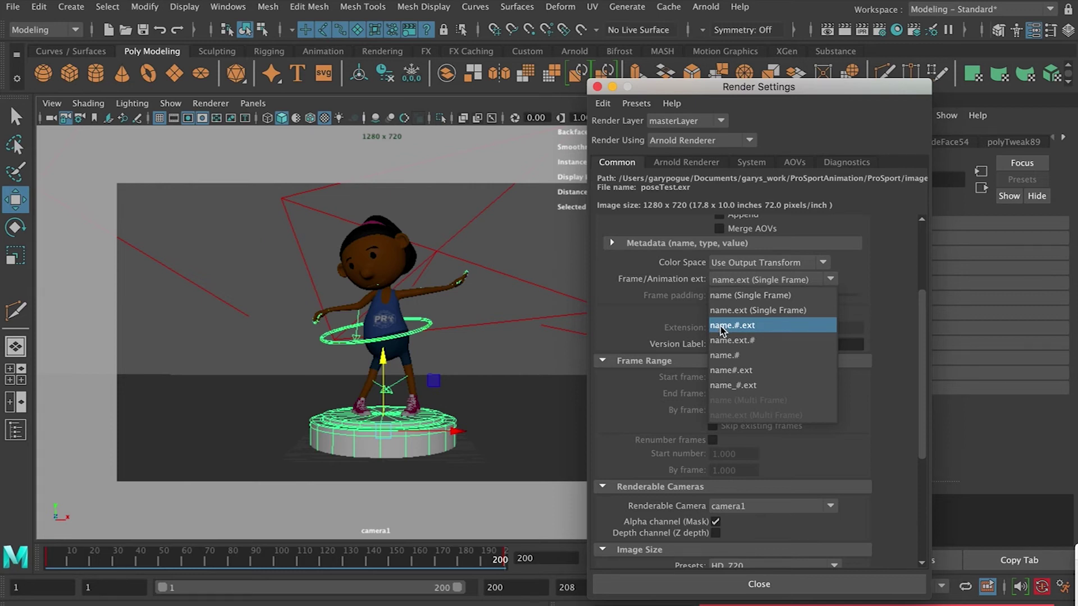
{"action": "left_click", "coordinate": [754, 328]}
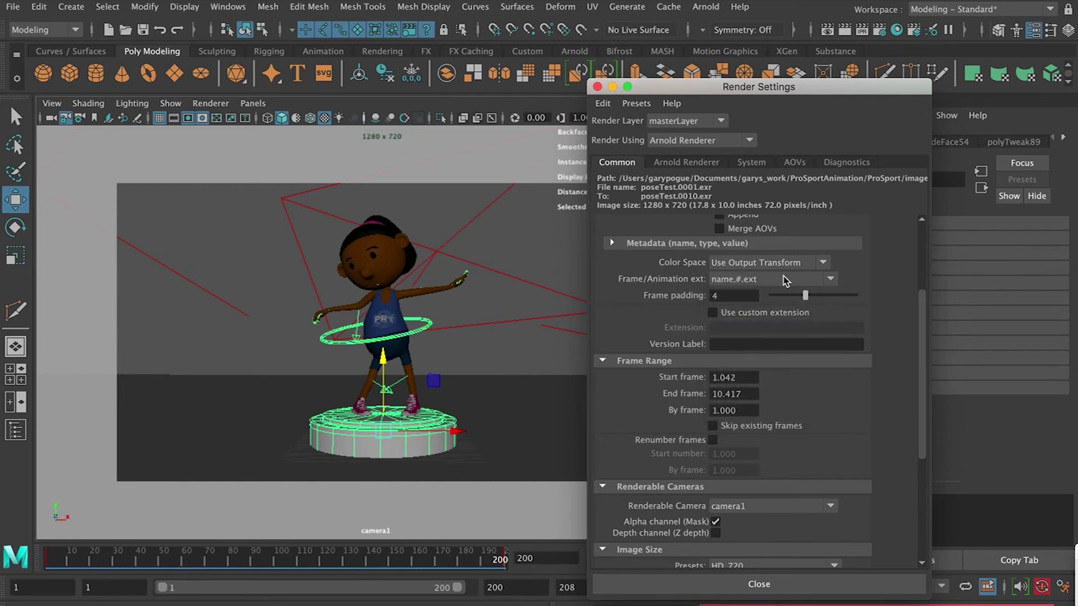
Set the render's end frame to 200 and review the renderable camera and image size settings
{"action": "scroll", "coordinate": [760, 332], "scroll_direction": "up", "scroll_amount": 3}
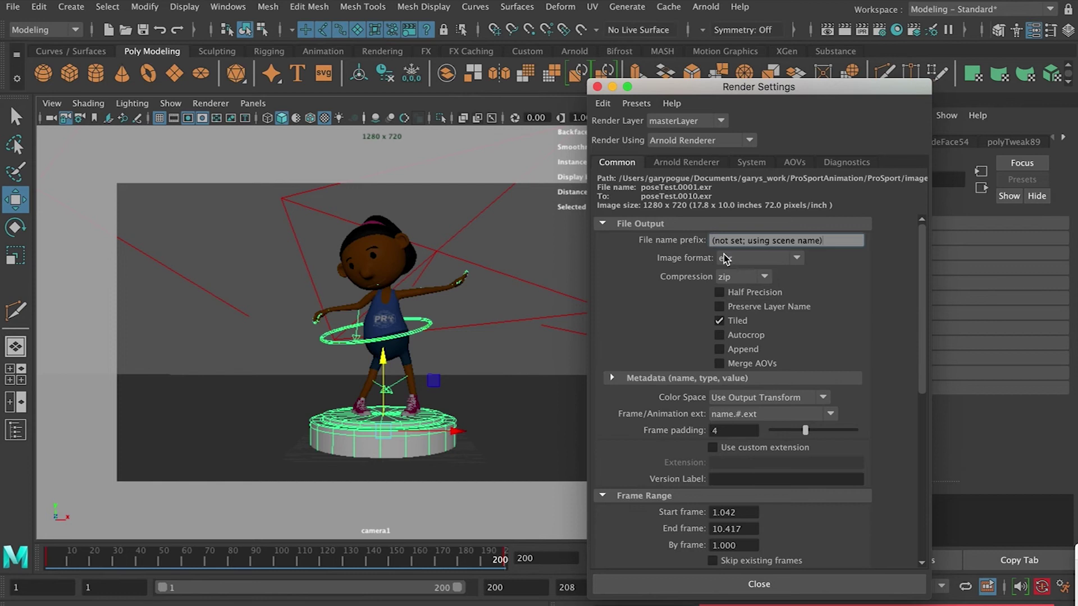
{"action": "left_click", "coordinate": [742, 526]}
{"action": "type", "text": "200"}
{"action": "key", "text": "Return"}
{"action": "scroll", "coordinate": [733, 493], "scroll_direction": "down", "scroll_amount": 8}
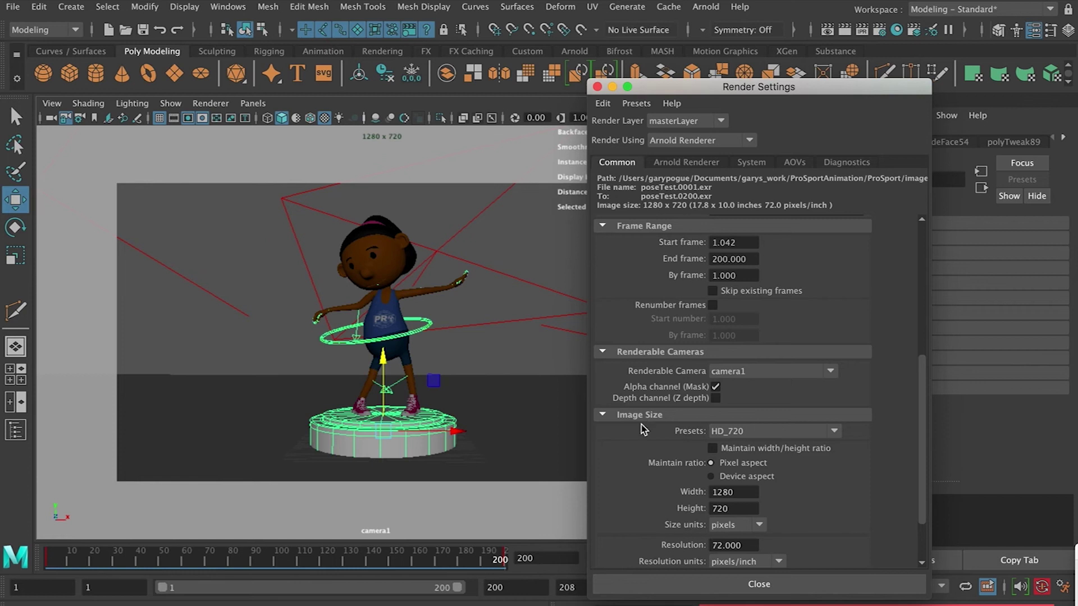
Review the Arnold Renderer sampling settings, return to the common settings and close the render settings
{"action": "left_click", "coordinate": [702, 164]}
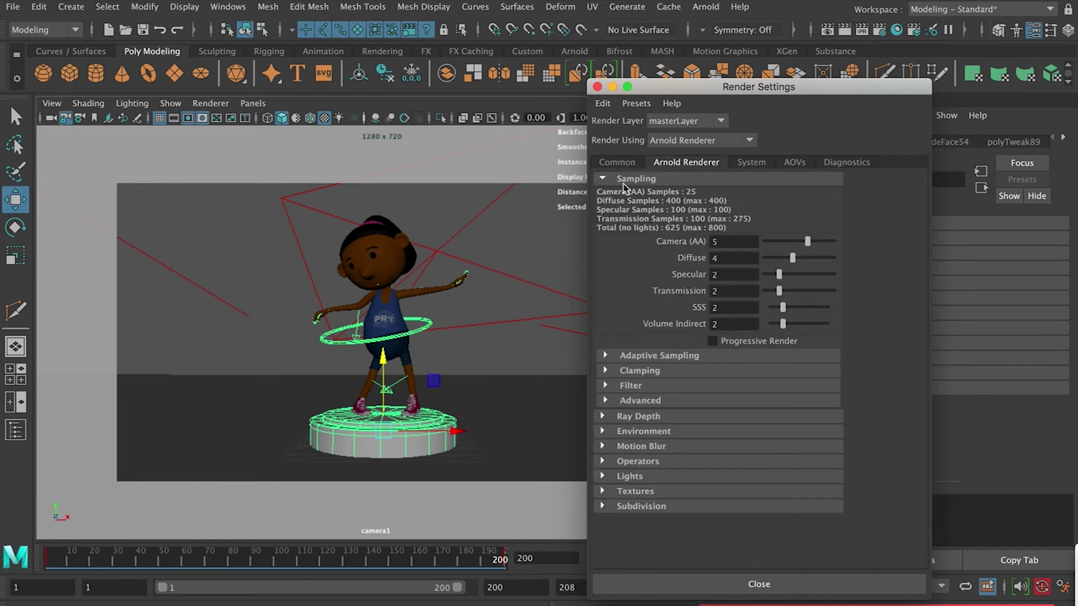
{"action": "left_click", "coordinate": [612, 164]}
{"action": "left_click", "coordinate": [597, 87]}
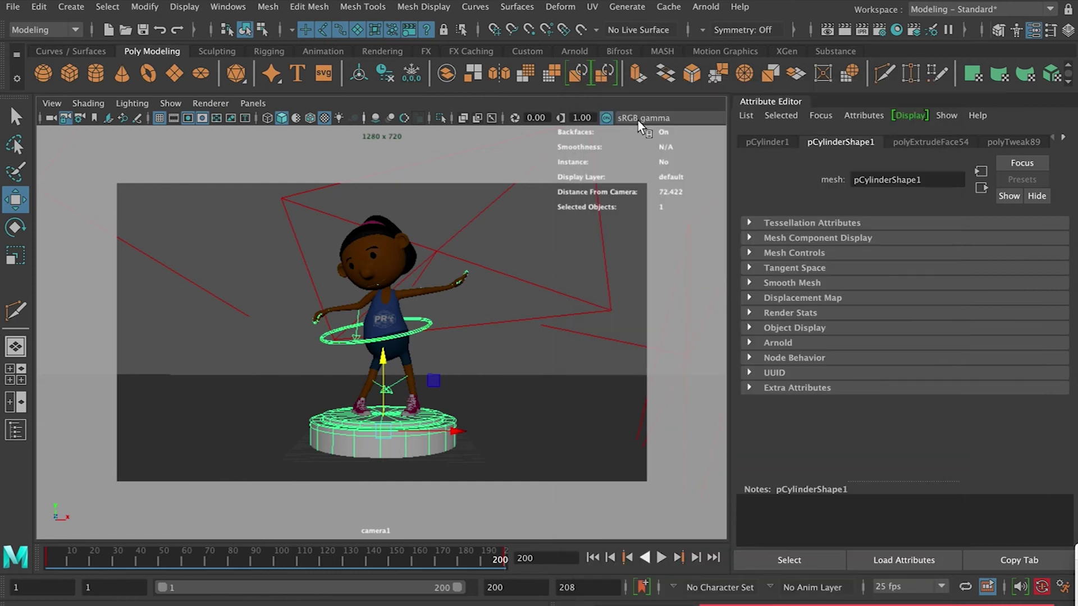
Switch to the Rendering menu set and open the Render Sequence options, placing the window clear of the character
{"action": "left_click", "coordinate": [55, 31]}
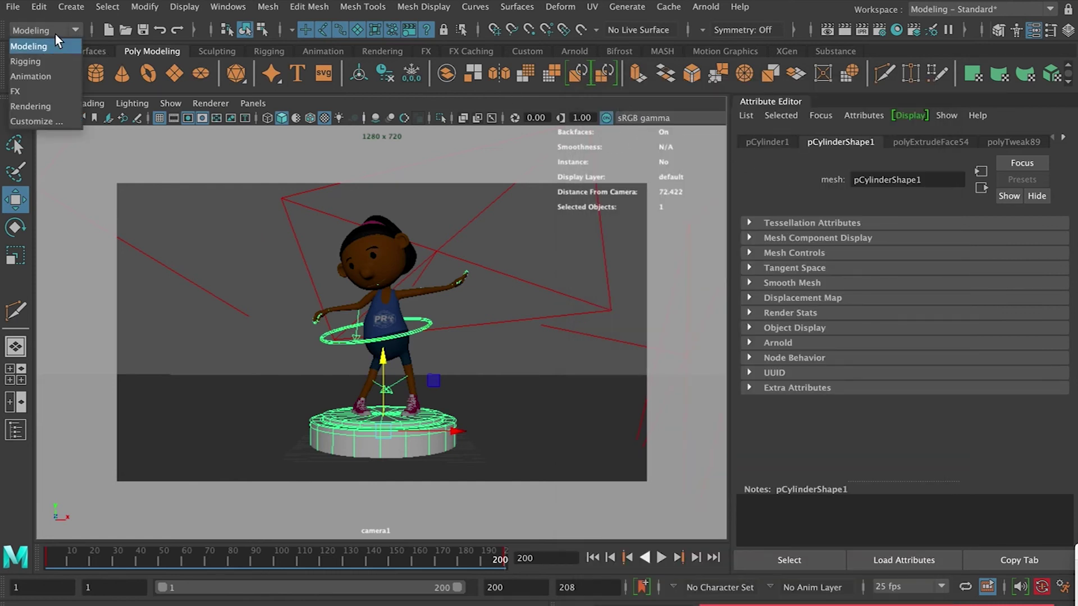
{"action": "left_click", "coordinate": [51, 108]}
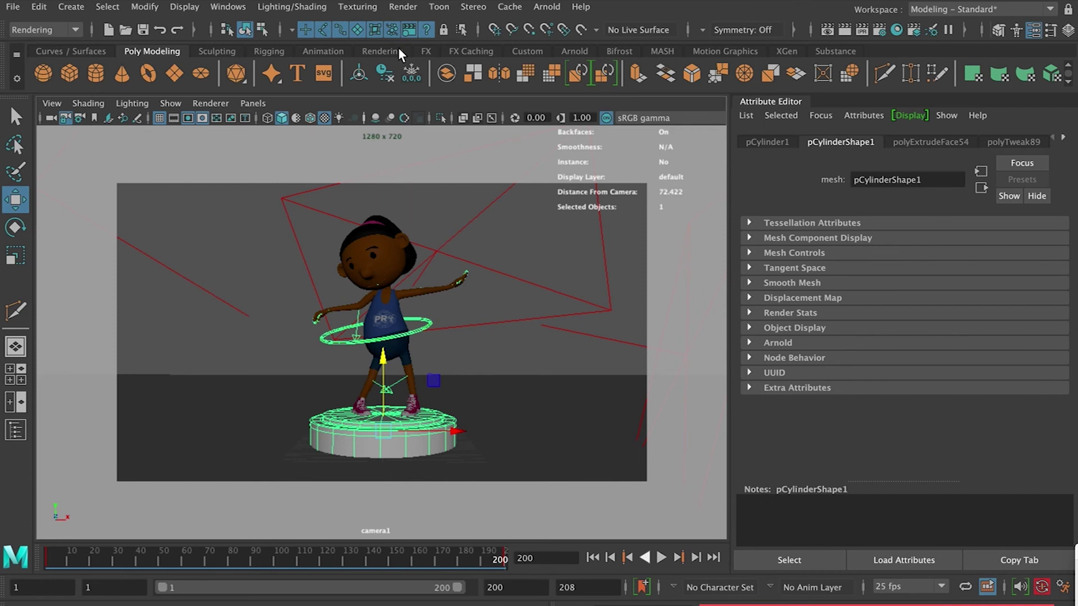
{"action": "left_click", "coordinate": [407, 7]}
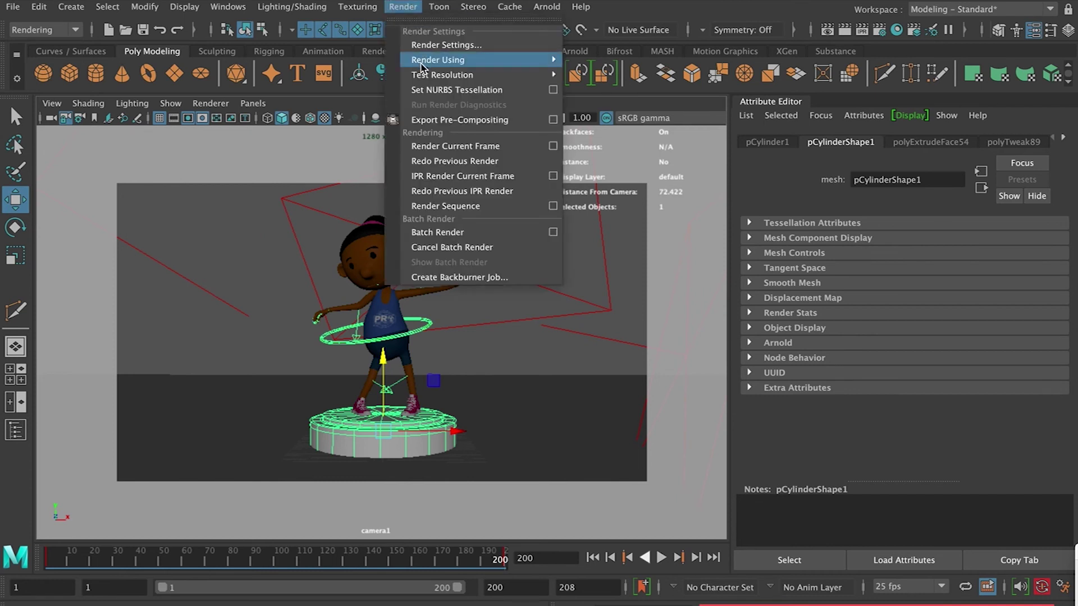
{"action": "mouse_move", "coordinate": [422, 66]}
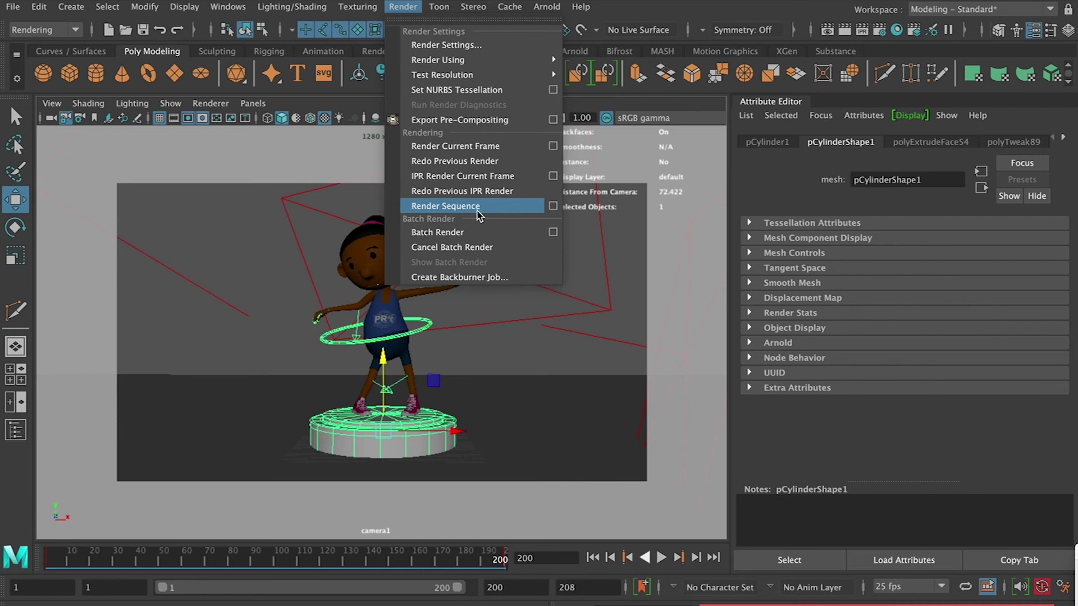
{"action": "left_click", "coordinate": [553, 206]}
{"action": "left_click_drag", "start_coordinate": [463, 93], "coordinate": [674, 59]}
Set the alternate output file location to the ProSport project's images folder and start rendering the sequence from camera1
{"action": "left_click", "coordinate": [922, 163]}
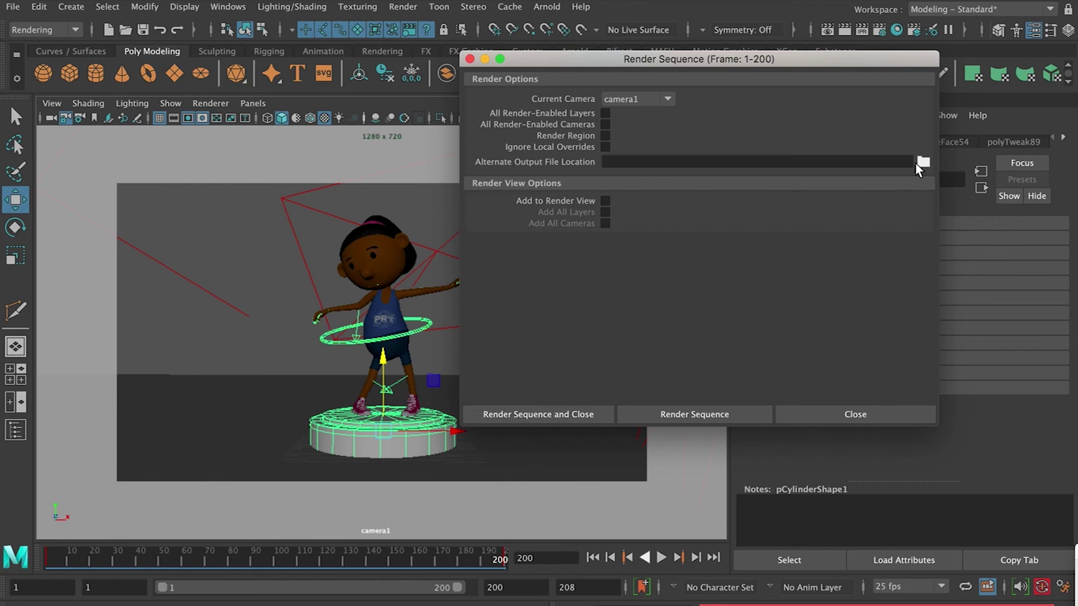
{"action": "left_click", "coordinate": [922, 163]}
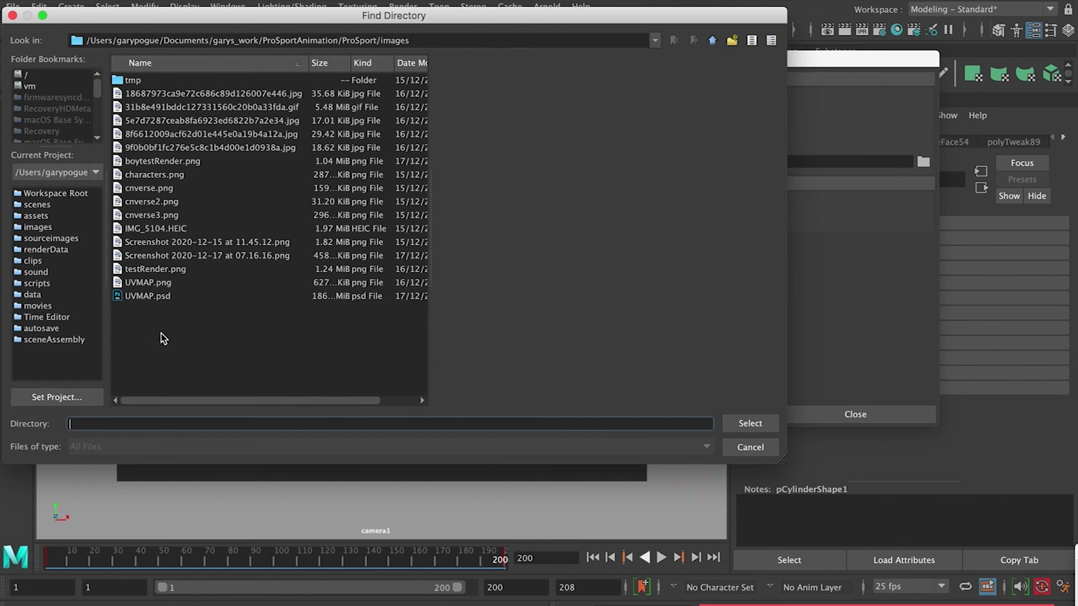
{"action": "left_click", "coordinate": [764, 424]}
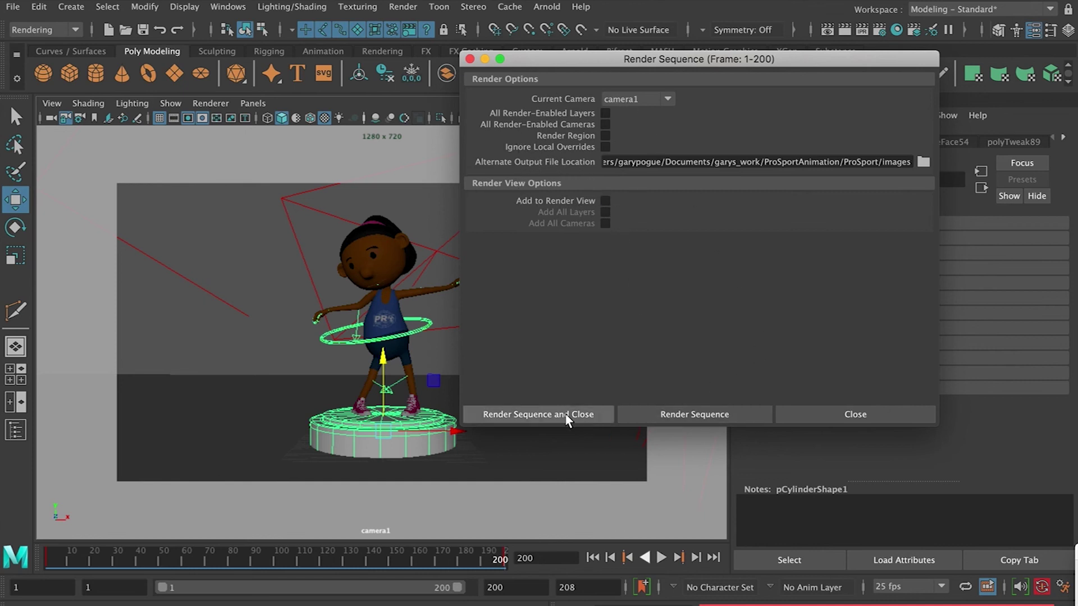
{"action": "left_click", "coordinate": [703, 421]}
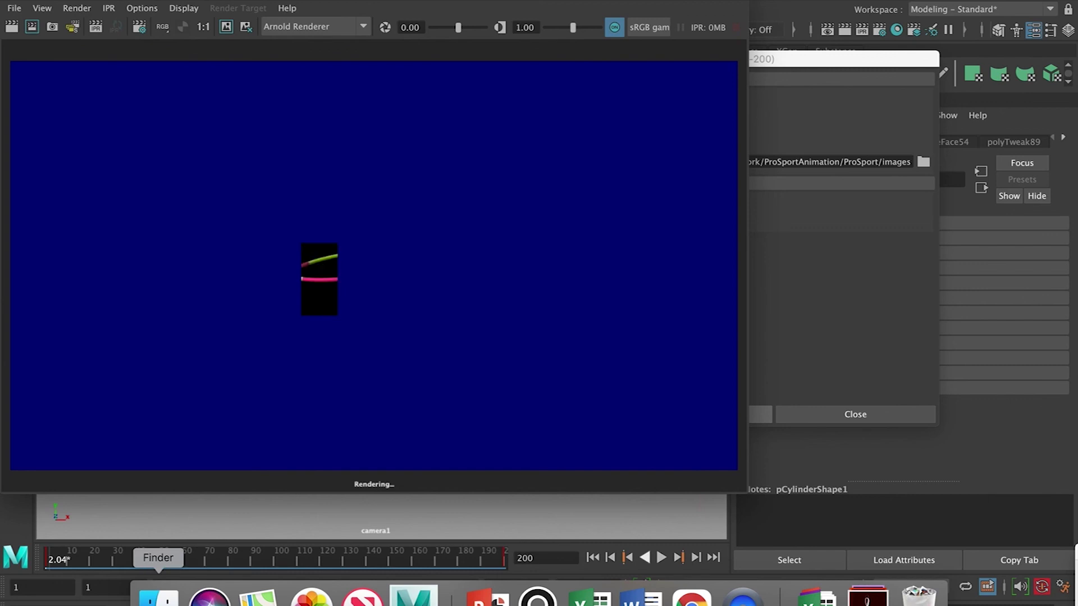
Switch to Finder and browse Documents to the images folder inside ProSportAnimation/ProSport, enlarging the window to show its files
{"action": "left_click", "coordinate": [159, 598]}
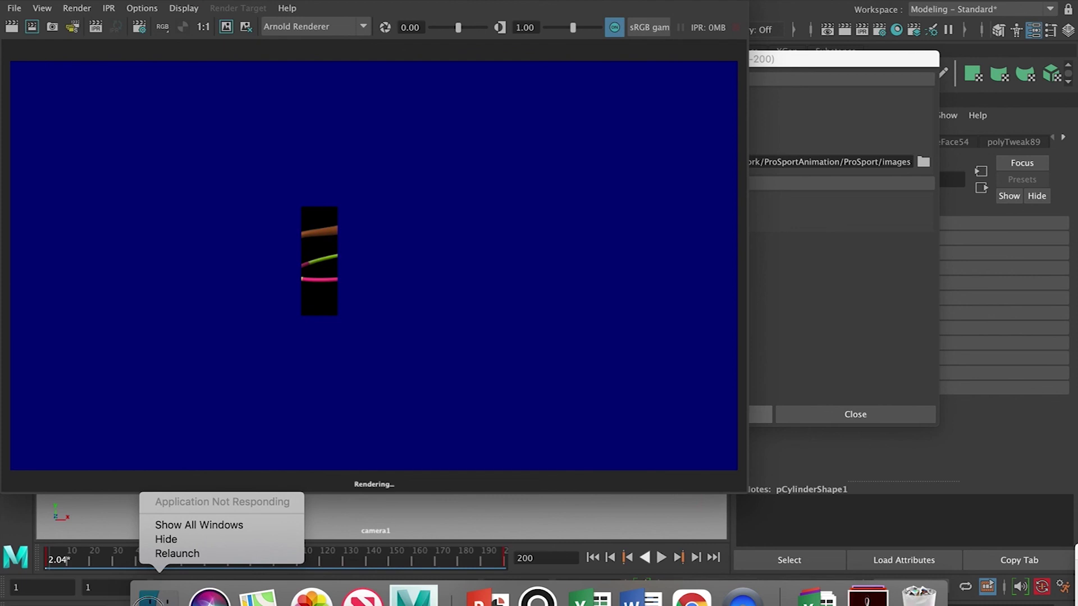
{"action": "left_click", "coordinate": [170, 600]}
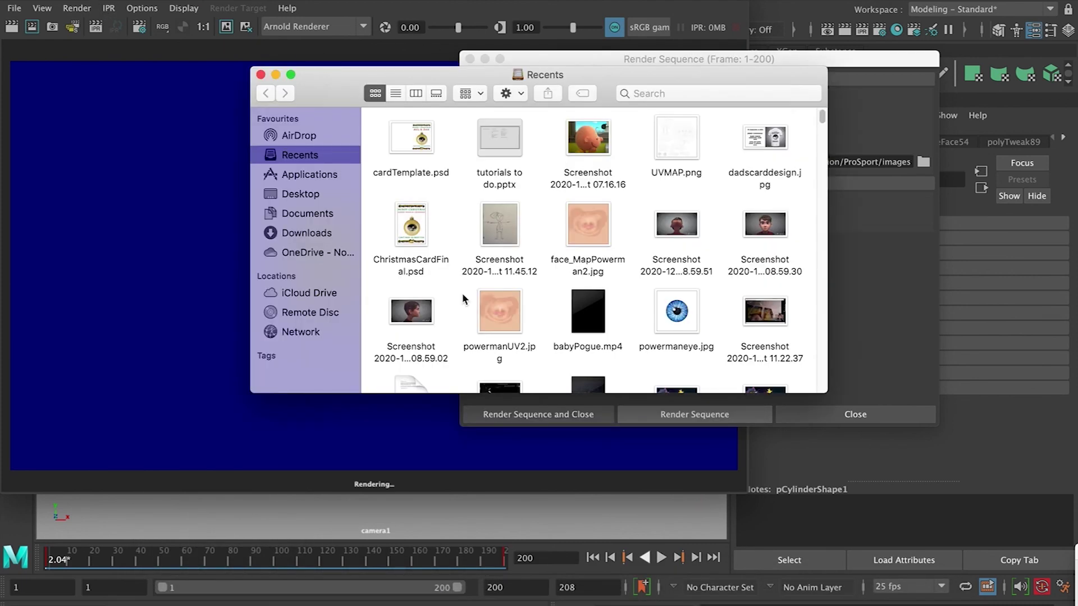
{"action": "left_click", "coordinate": [303, 214]}
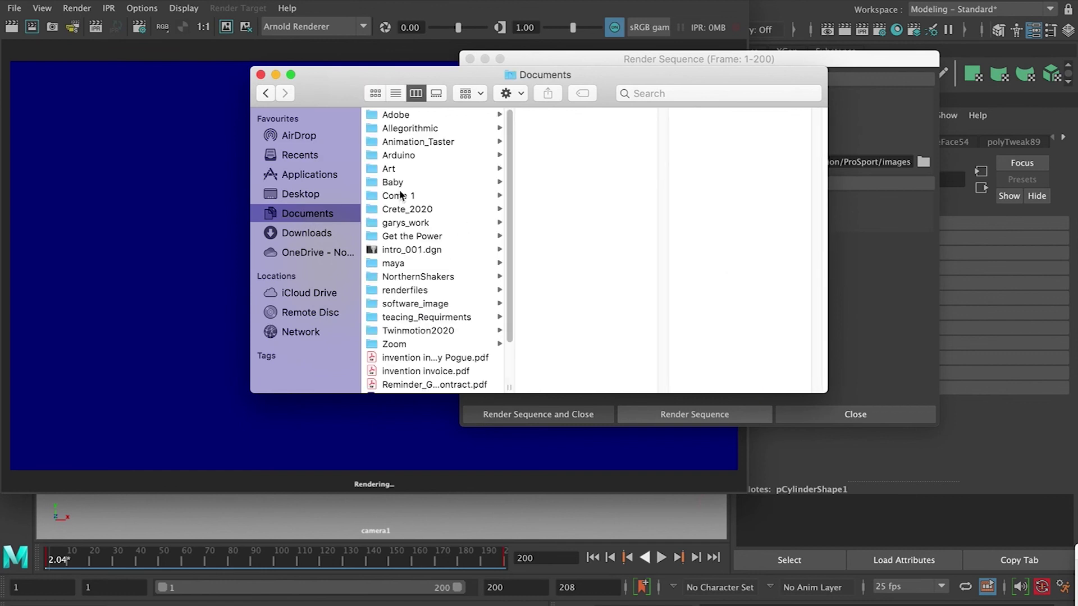
{"action": "left_click", "coordinate": [432, 223]}
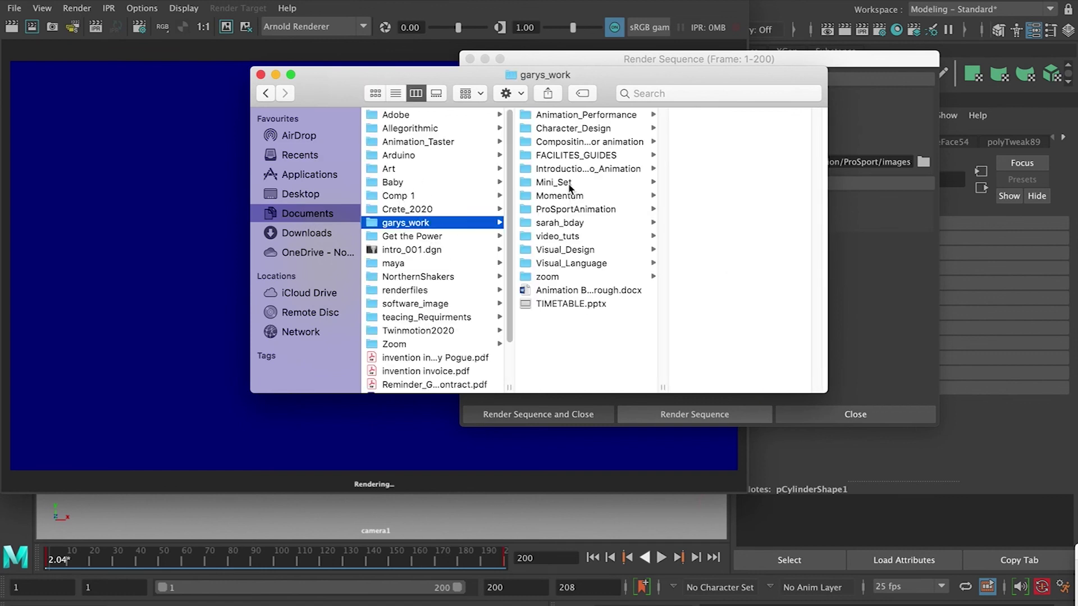
{"action": "left_click", "coordinate": [568, 212]}
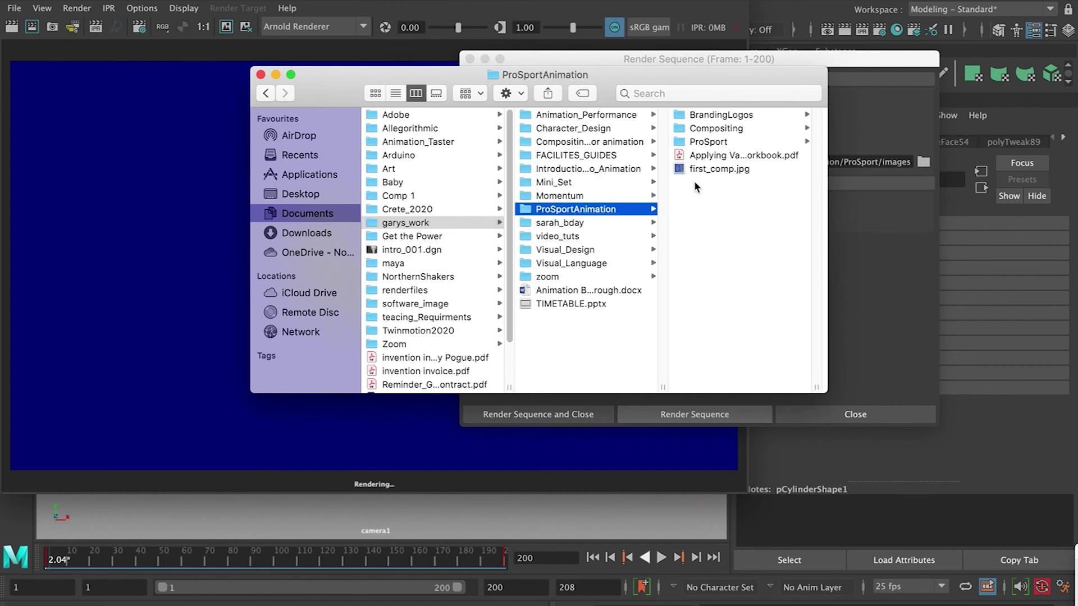
{"action": "left_click", "coordinate": [723, 142]}
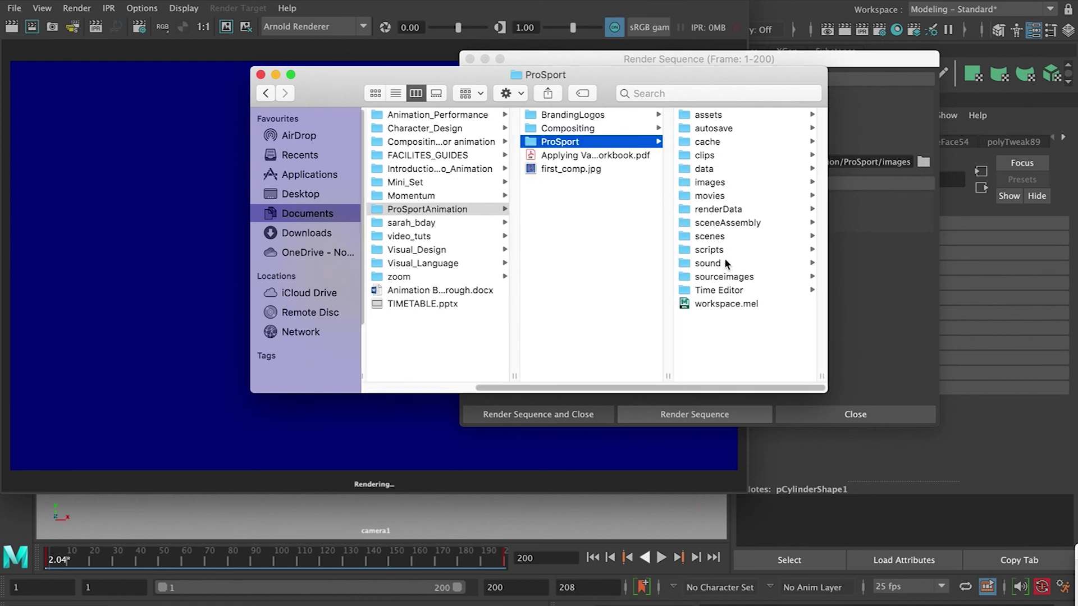
{"action": "left_click", "coordinate": [714, 184]}
{"action": "left_click_drag", "start_coordinate": [717, 78], "coordinate": [556, 87]}
{"action": "left_click_drag", "start_coordinate": [658, 384], "coordinate": [740, 473]}
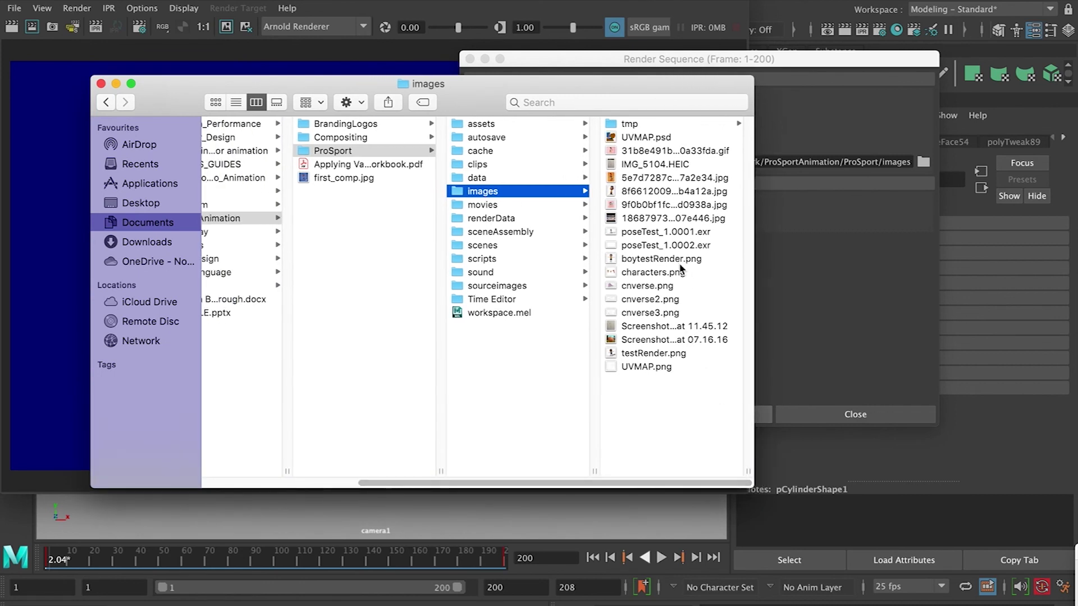
Preview the rendered frame poseTest_1.0001.exr at large size, then close the preview
{"action": "left_click", "coordinate": [647, 234]}
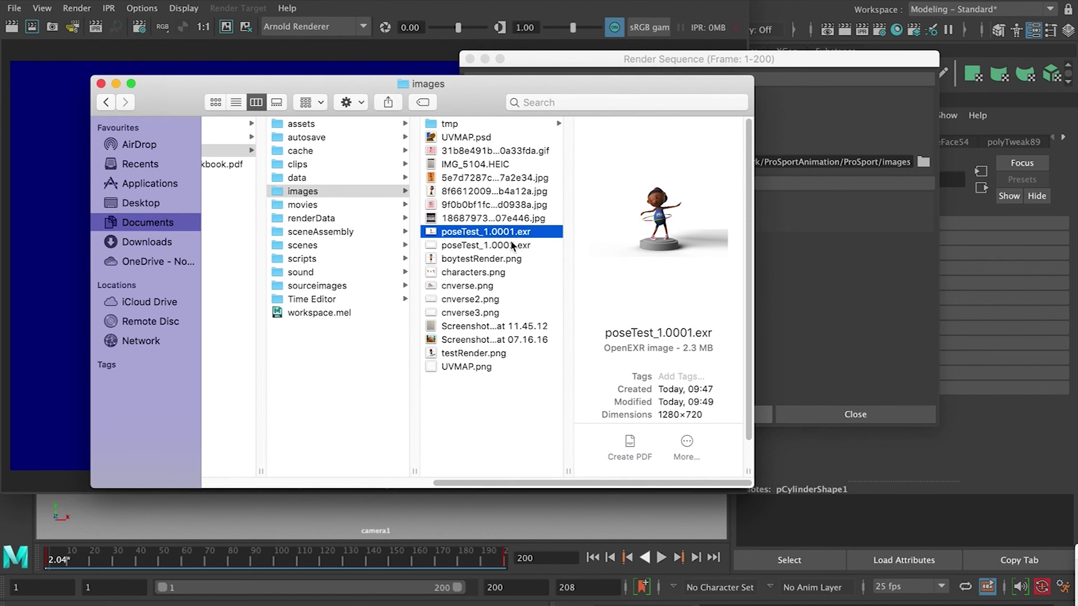
{"action": "key", "text": "space"}
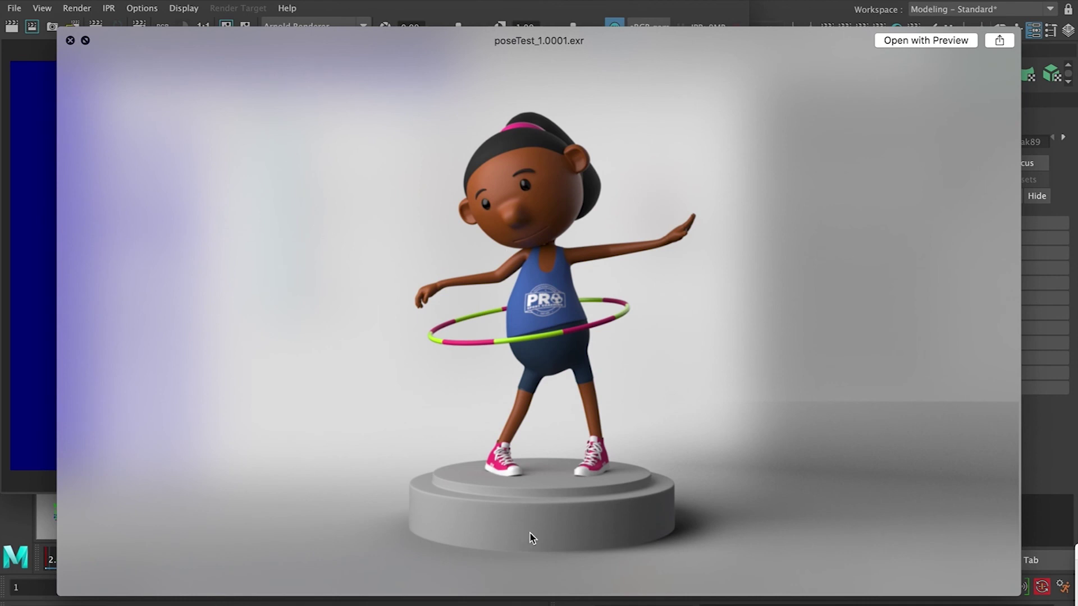
{"action": "key", "text": "space"}
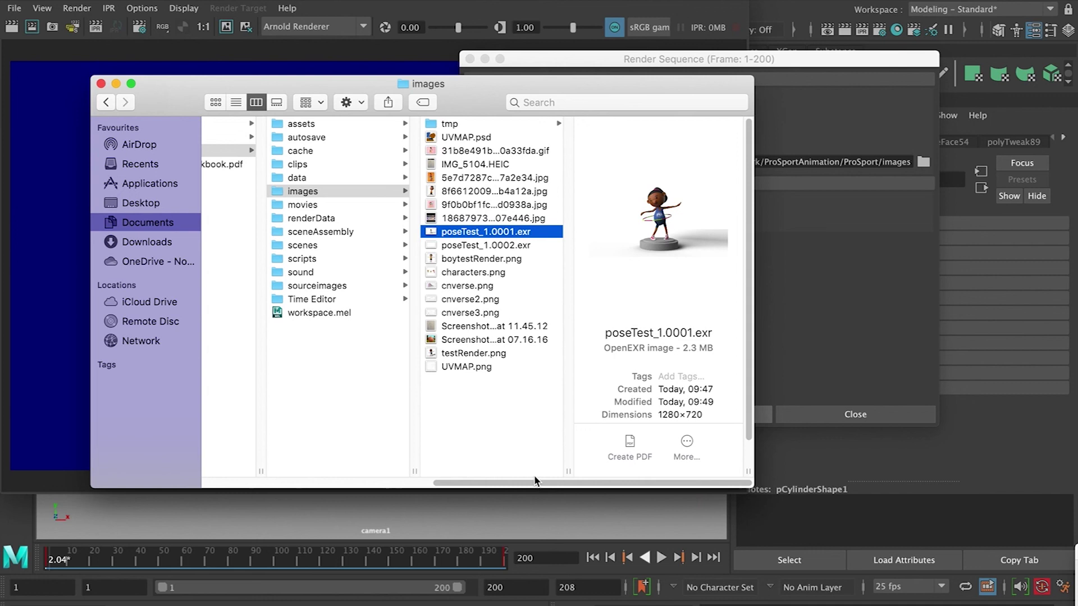
{"action": "mouse_move", "coordinate": [474, 604]}
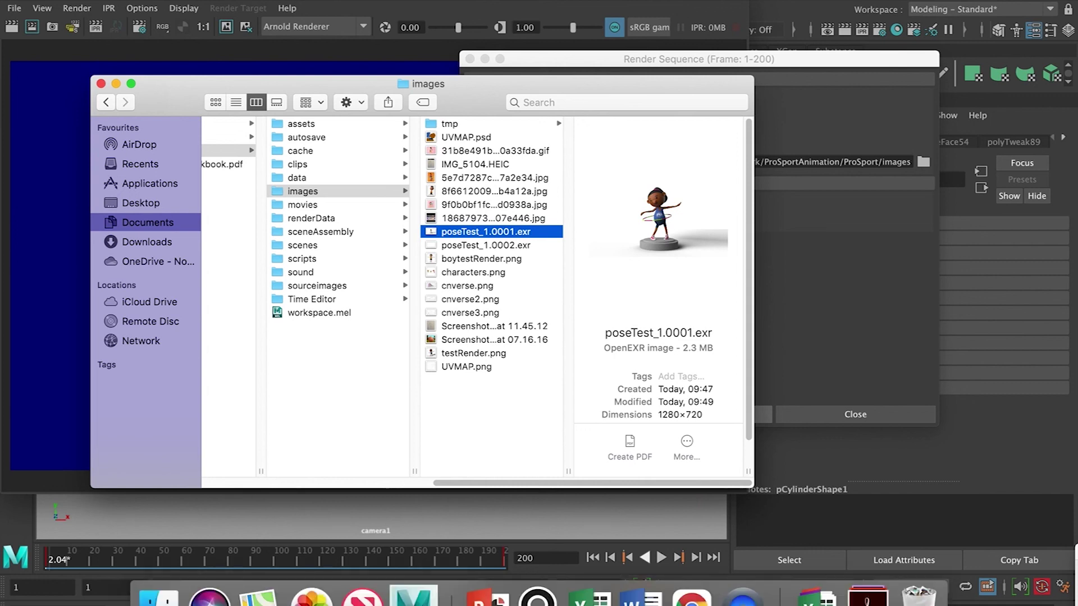